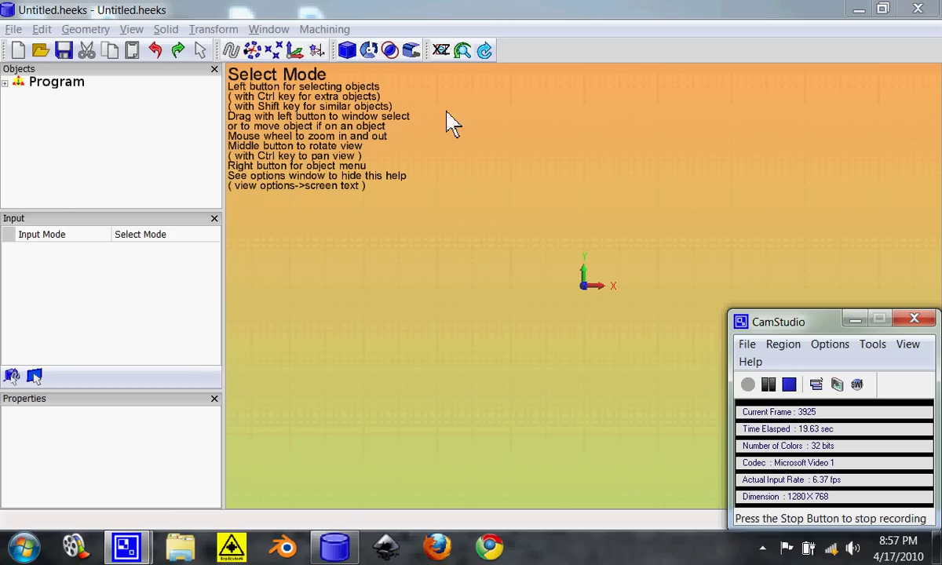
Switch the 3D view to face the XZ plane with Z pointing up.
mouse_move(442, 54)
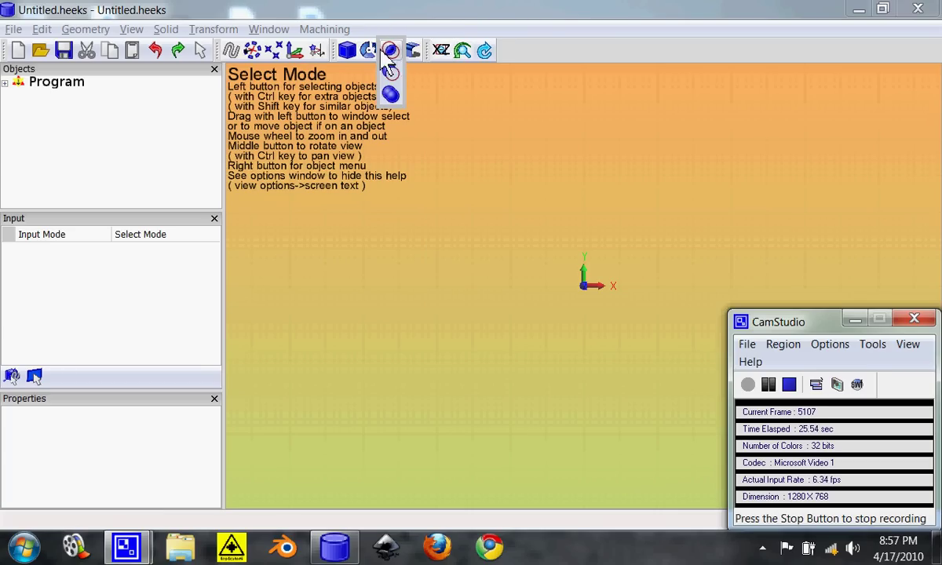
mouse_move(374, 62)
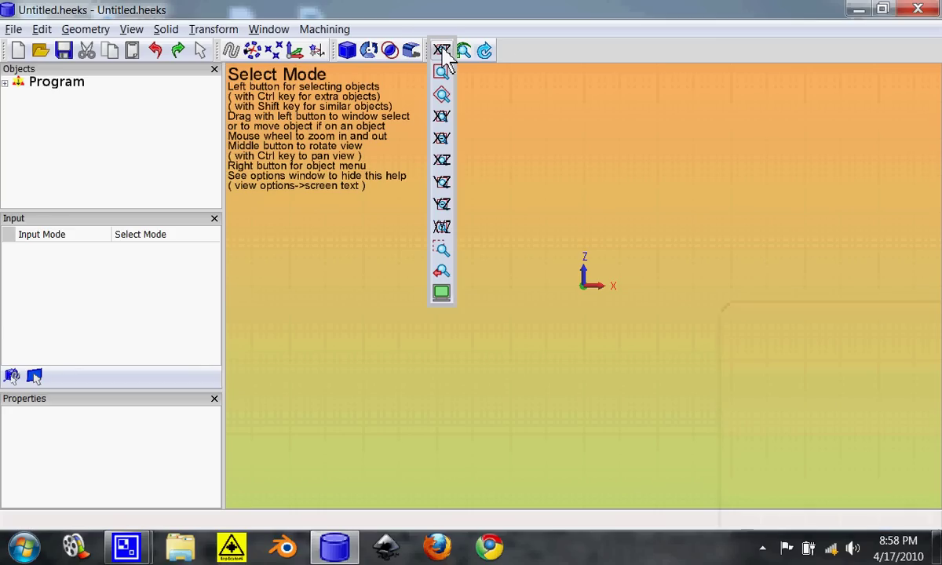
click(441, 137)
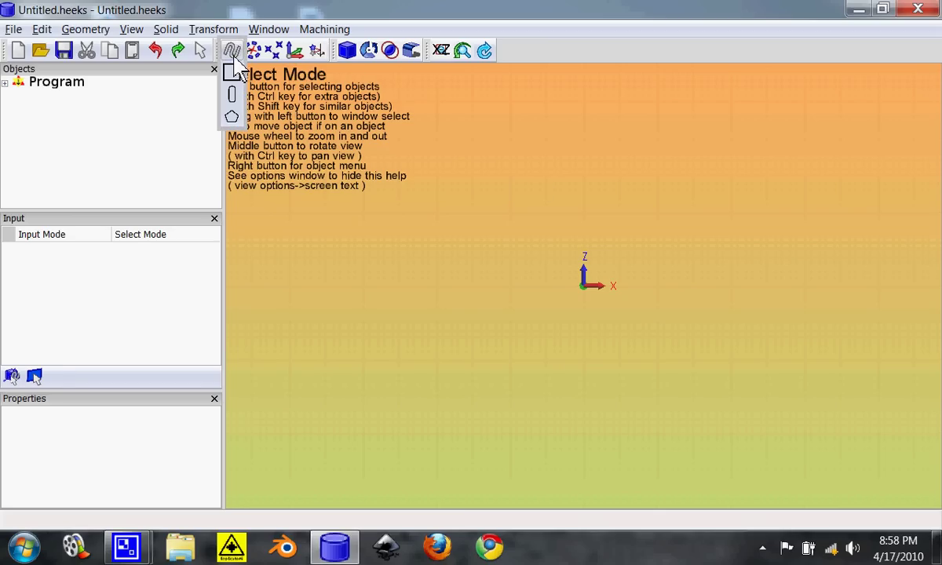
click(232, 71)
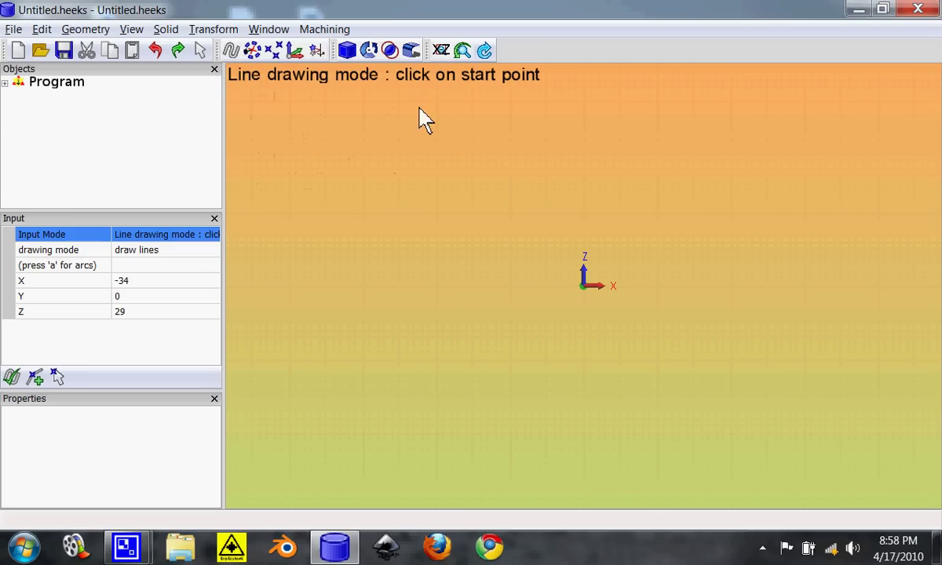
click(519, 274)
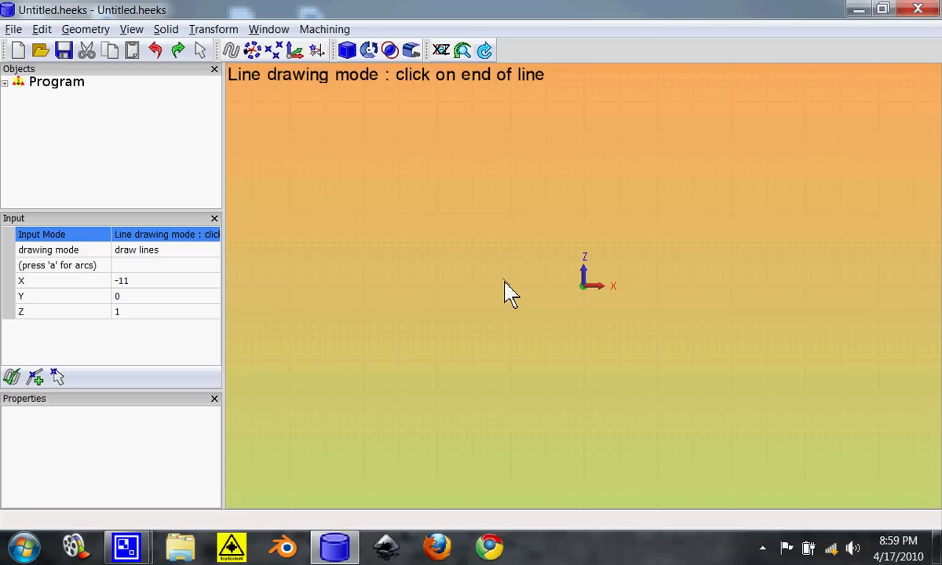
key(Escape)
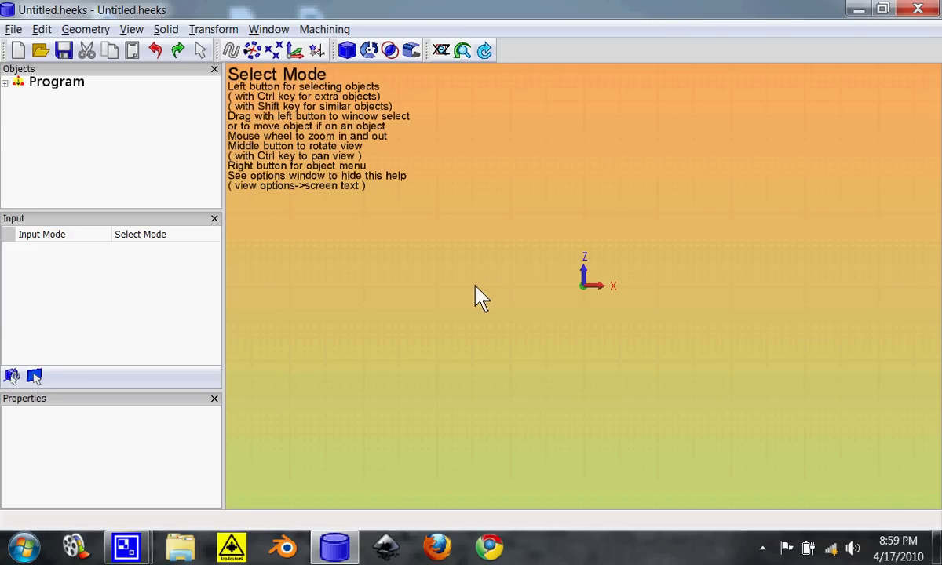
Draw profile lines from X -15: horizontal foot, diagonal to X -3, Z 7, ledge to Z axis.
mouse_move(253, 56)
click(231, 70)
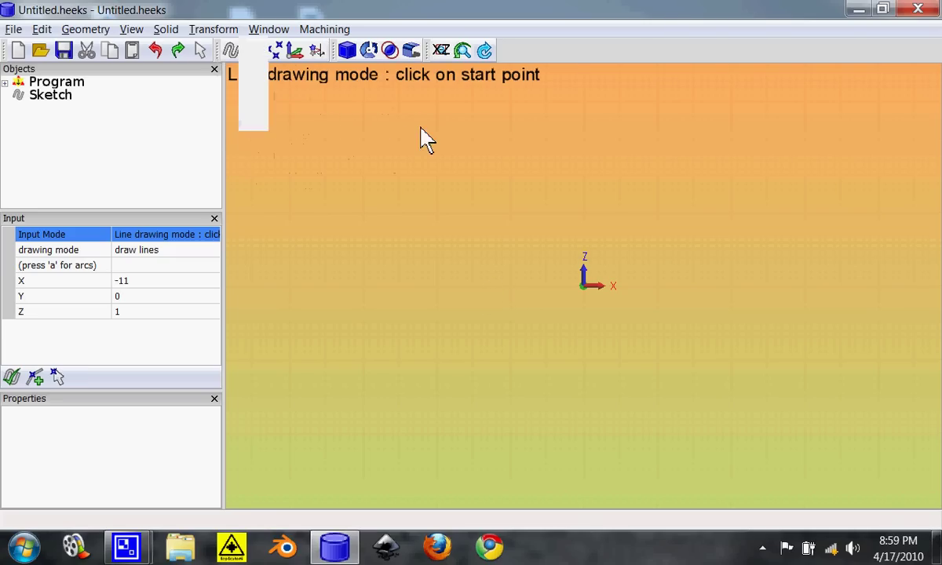
click(473, 288)
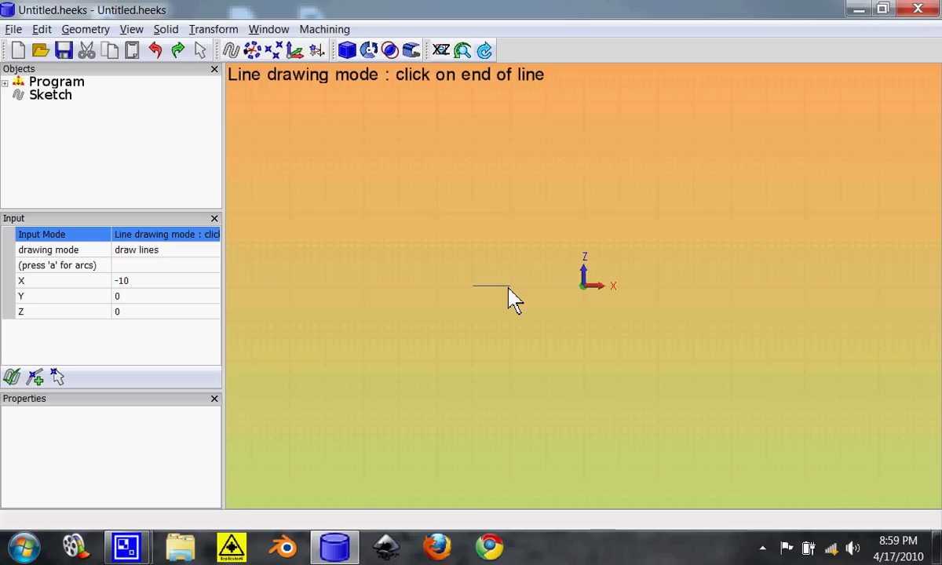
click(509, 288)
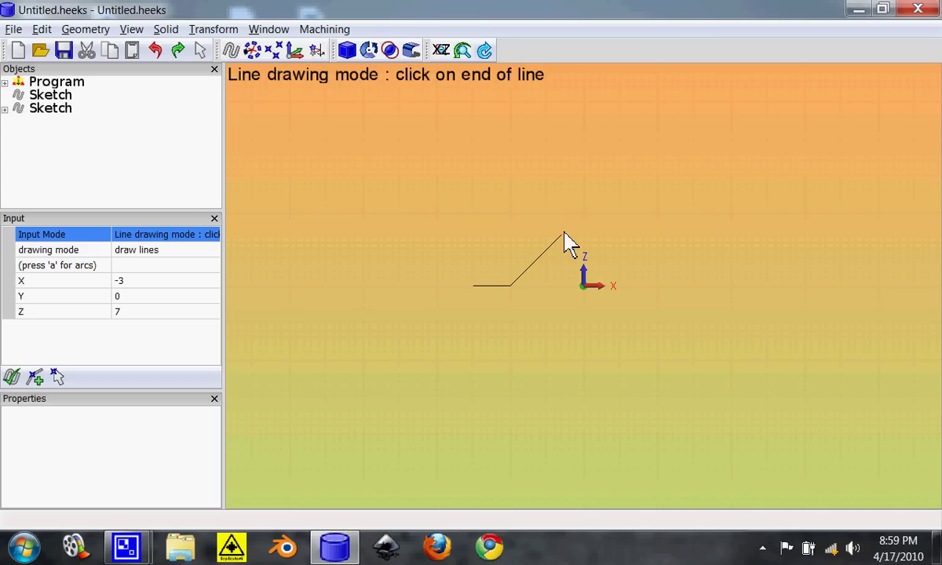
click(562, 234)
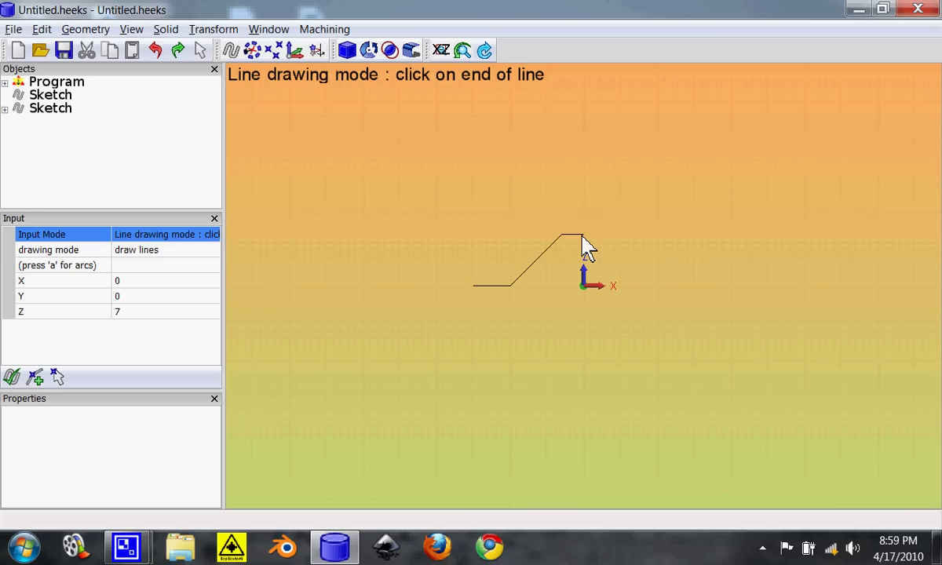
click(582, 235)
Continue the profile up the stem, then diagonally out toward X -20, Z 38 for the bowl's outer side.
click(583, 176)
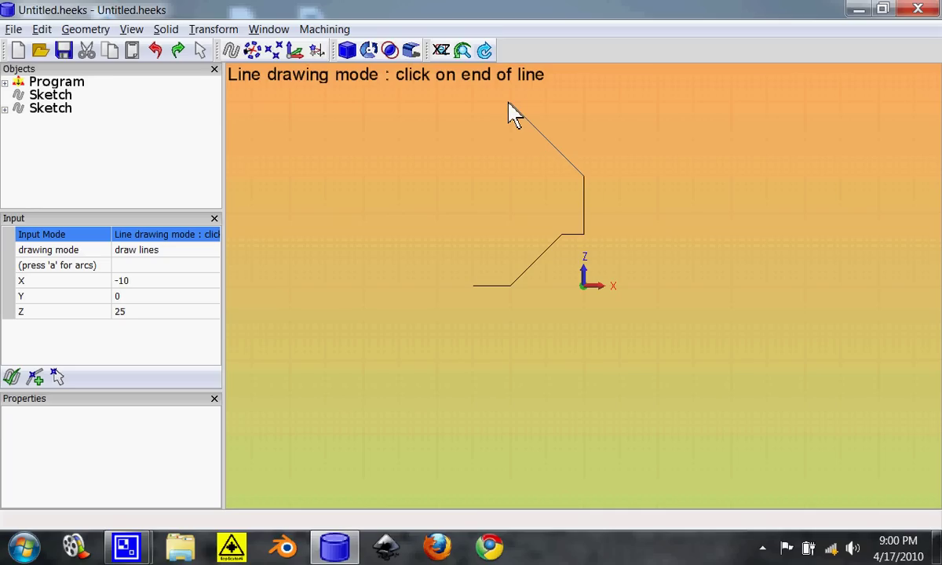
click(579, 177)
scroll(528, 127, down, 3)
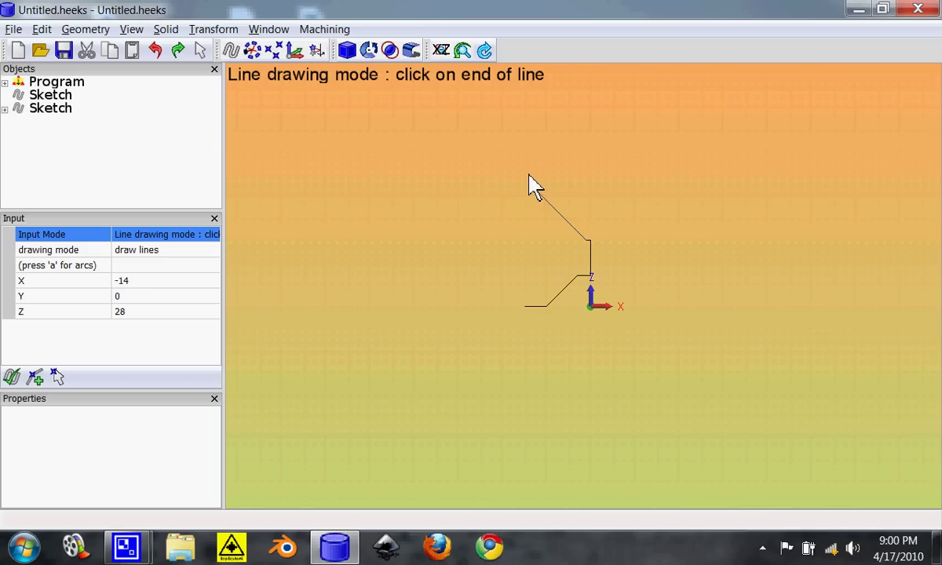
click(502, 133)
Add the rim point and inner bowl wall back down toward the foot, then end line drawing.
click(503, 132)
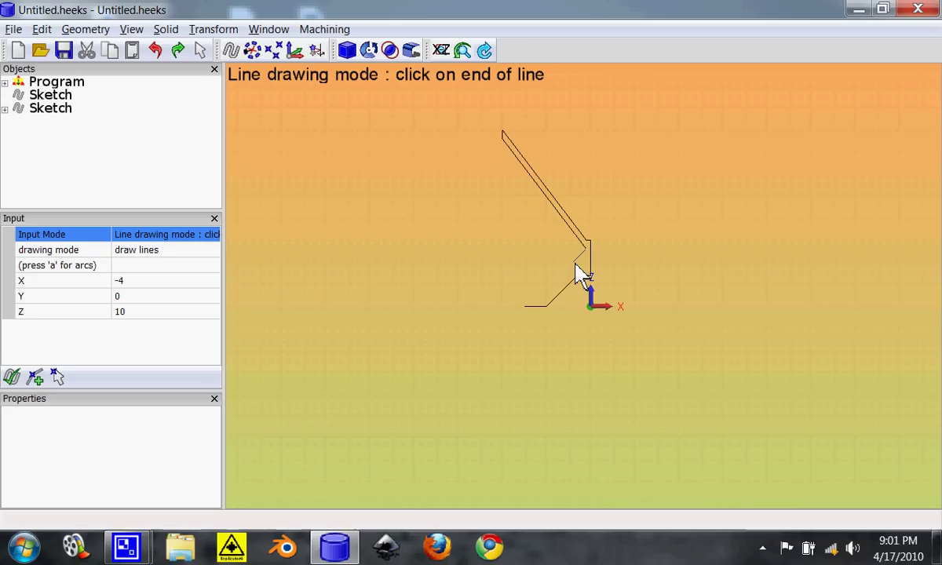
click(526, 306)
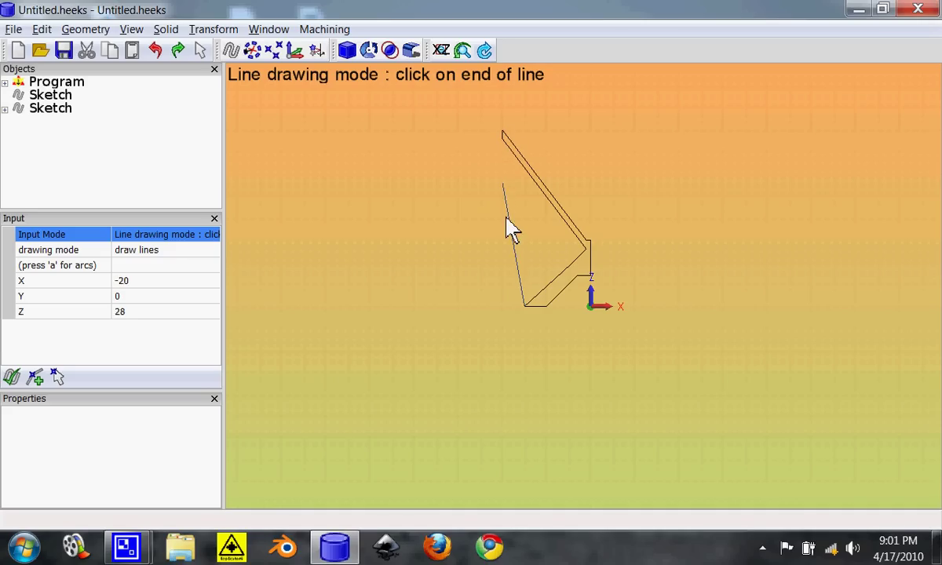
key(Escape)
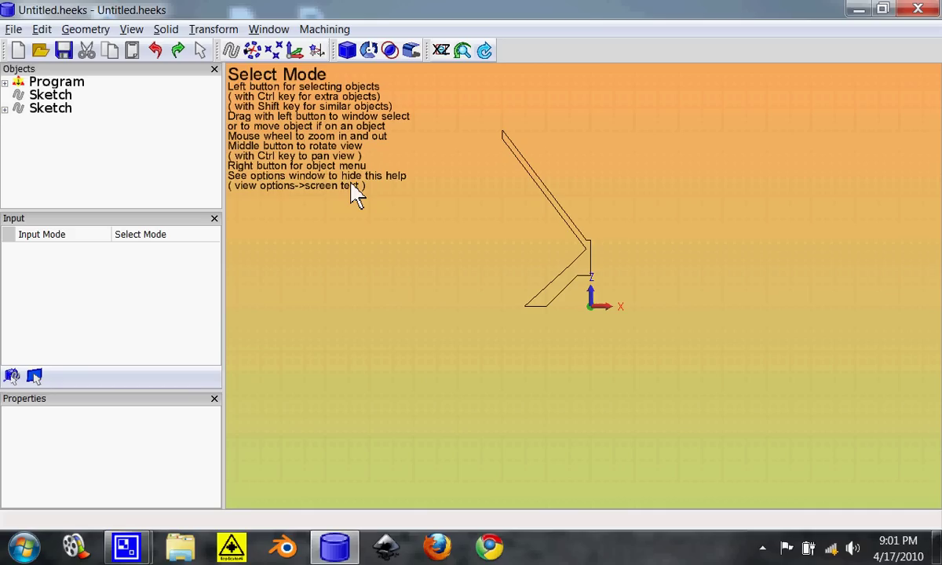
Revolve the glass profile sketch a full 360 degrees into a solid.
click(200, 50)
click(591, 277)
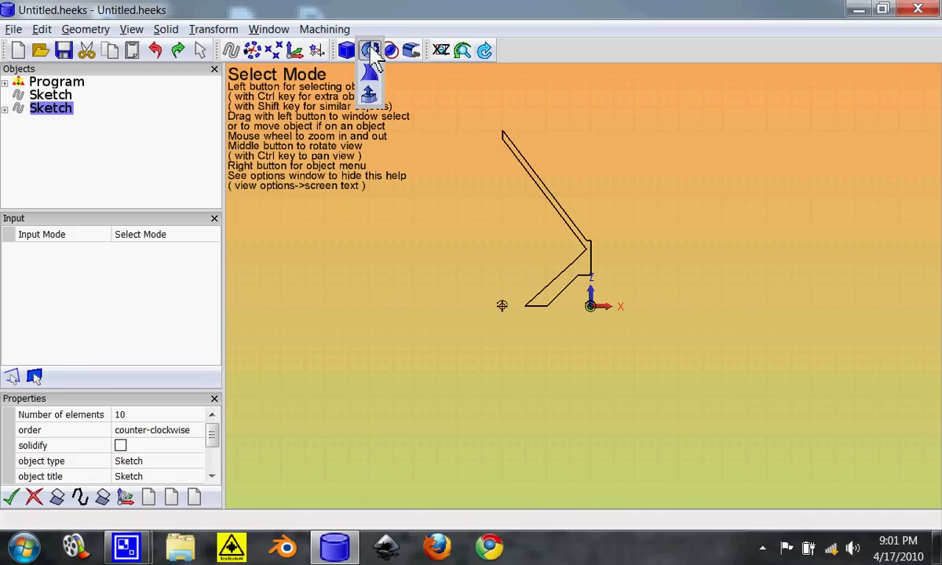
click(373, 53)
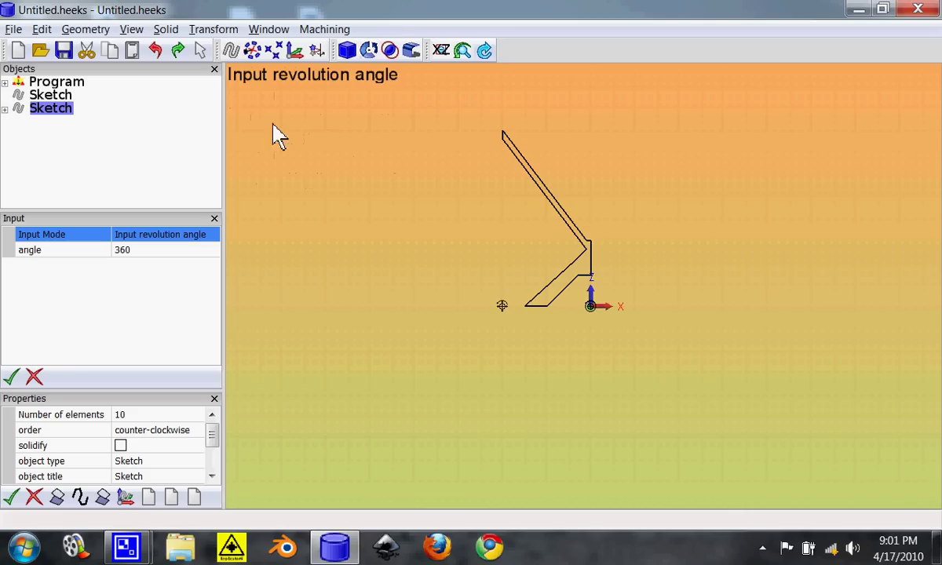
click(12, 378)
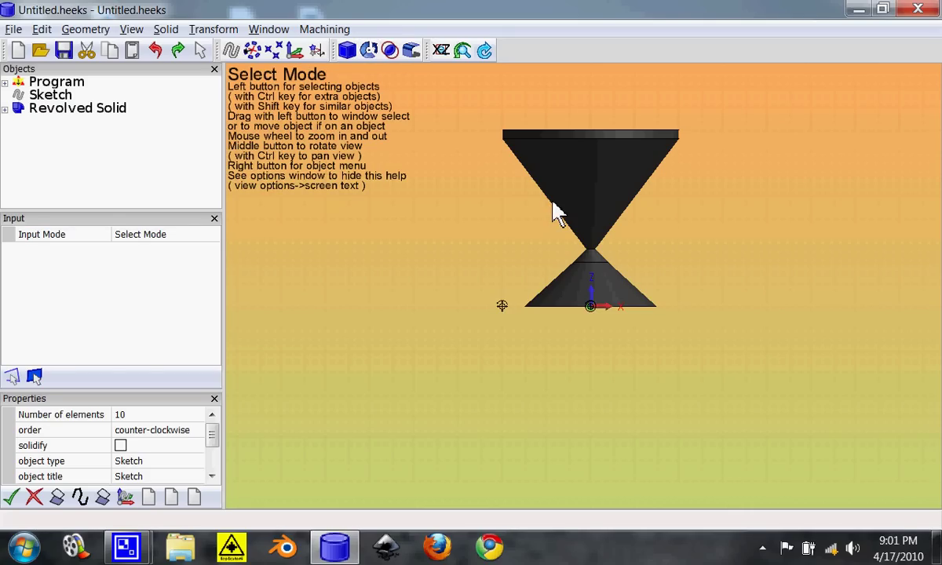
middle_drag(553, 210, 621, 297)
scroll(621, 296, up, 5)
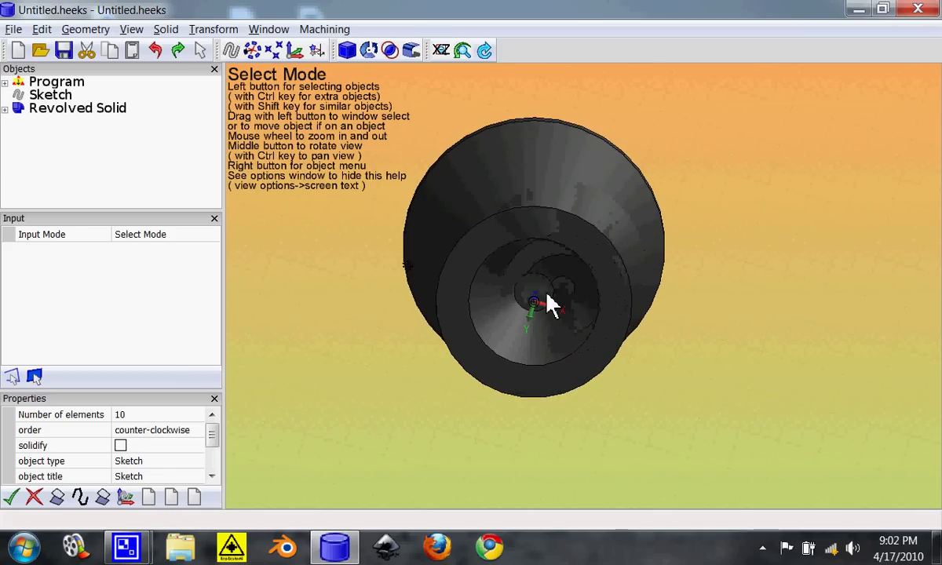
click(525, 324)
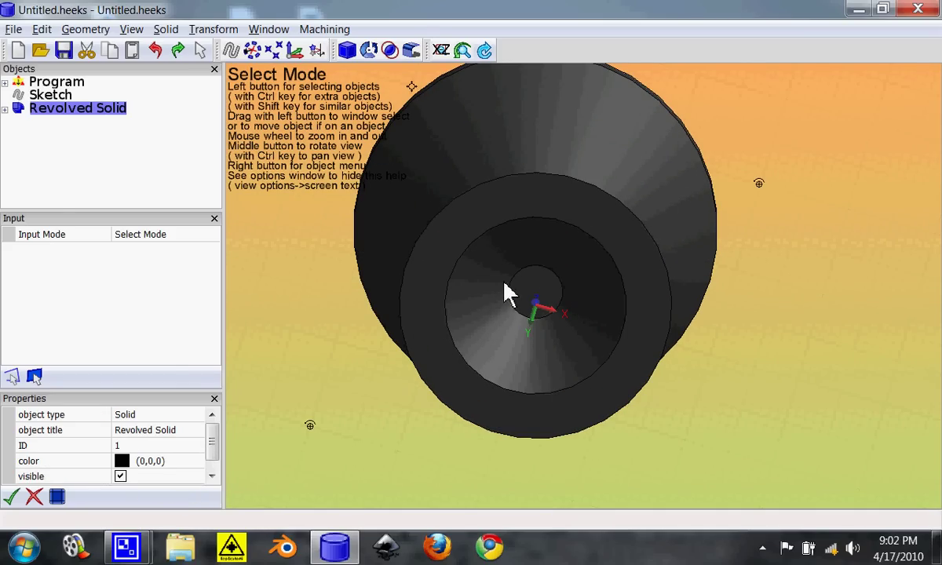
click(415, 52)
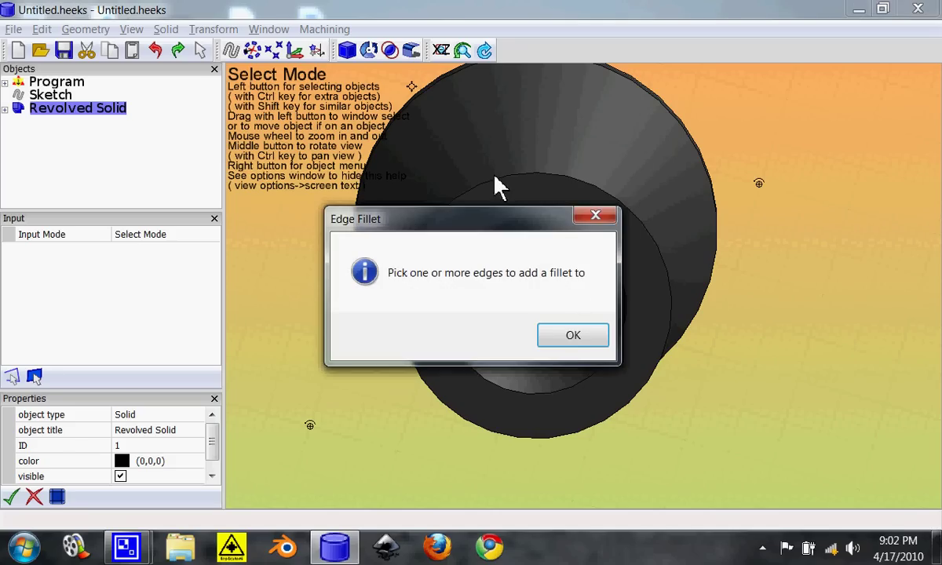
click(543, 336)
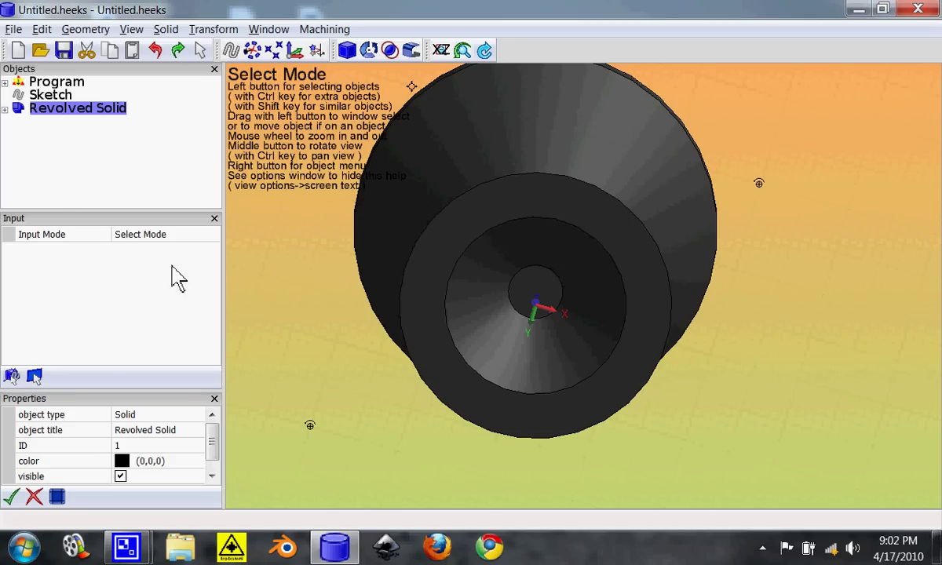
click(412, 53)
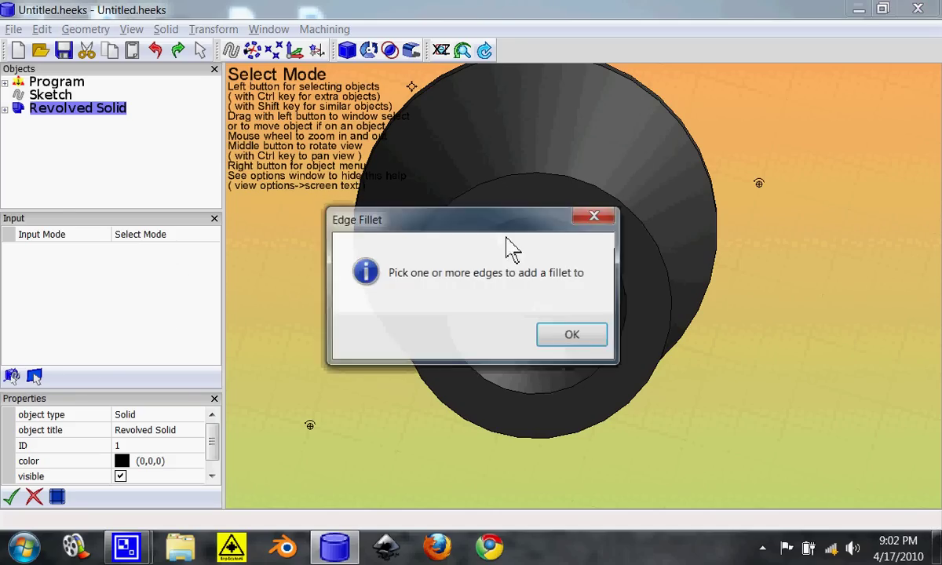
click(559, 339)
click(522, 318)
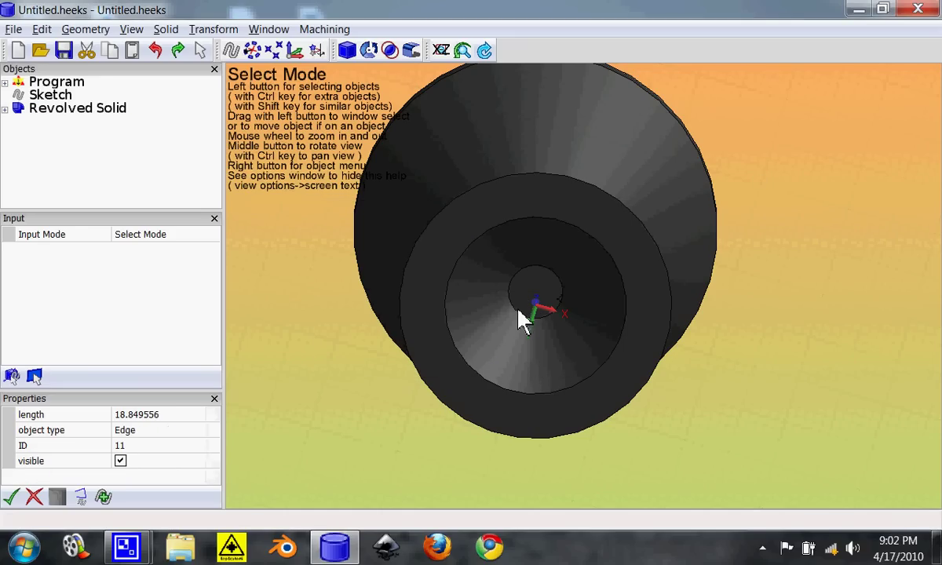
click(412, 54)
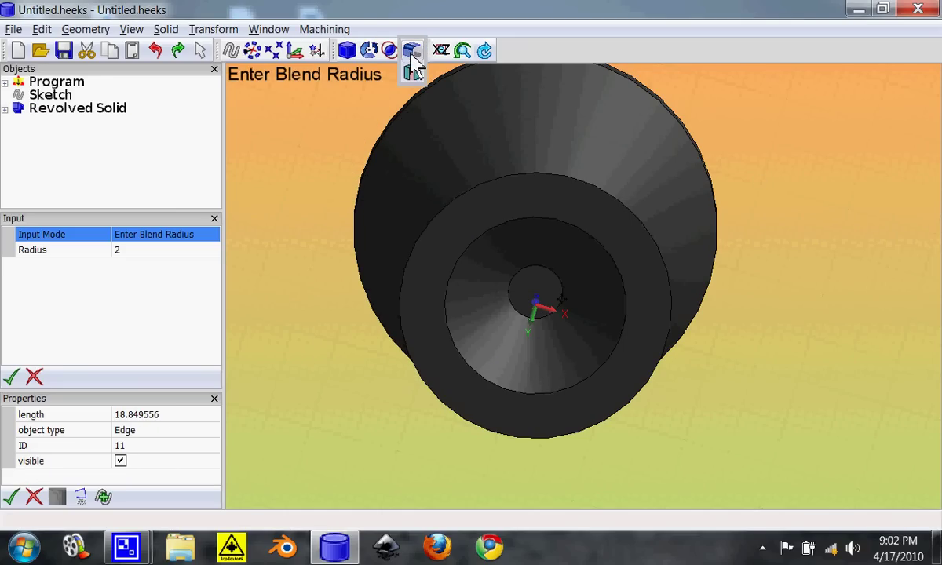
click(11, 377)
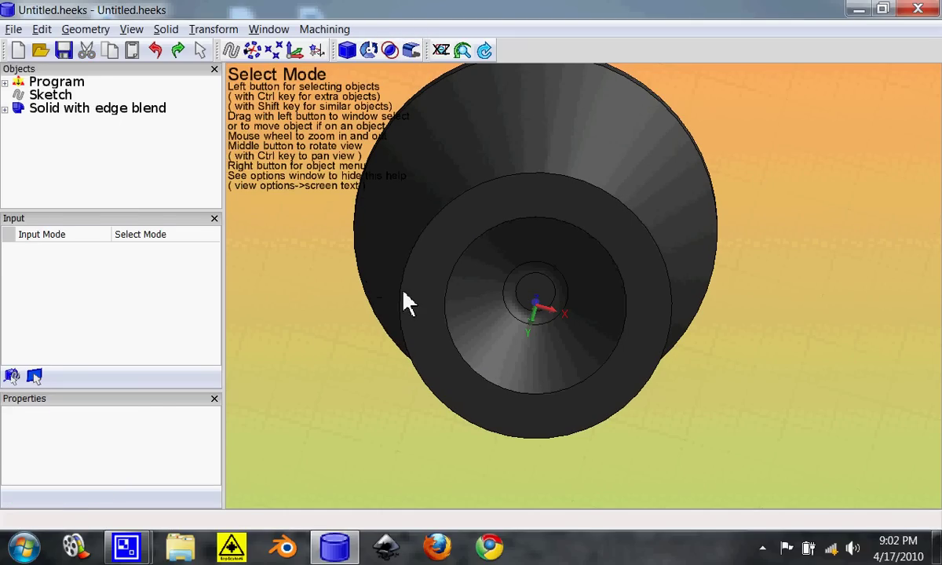
click(444, 322)
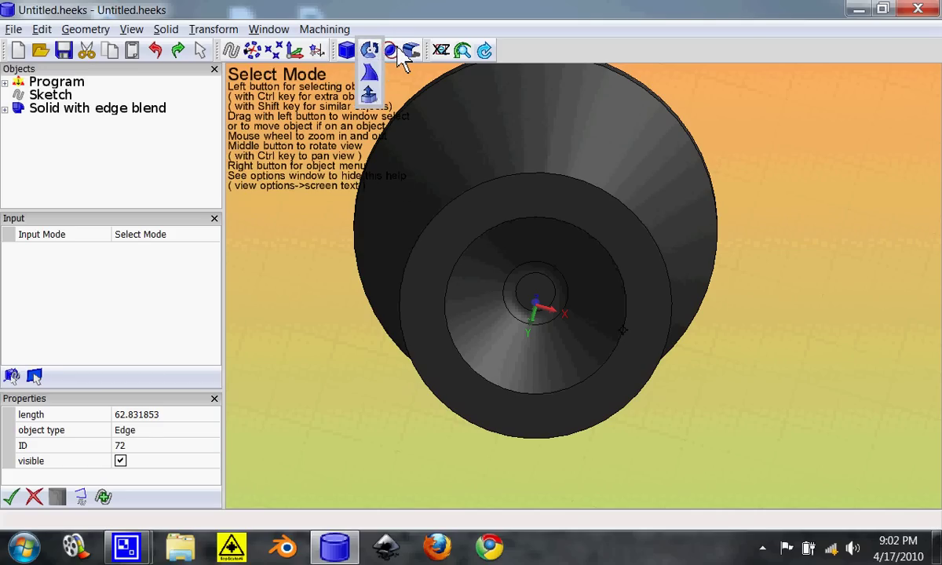
mouse_move(393, 52)
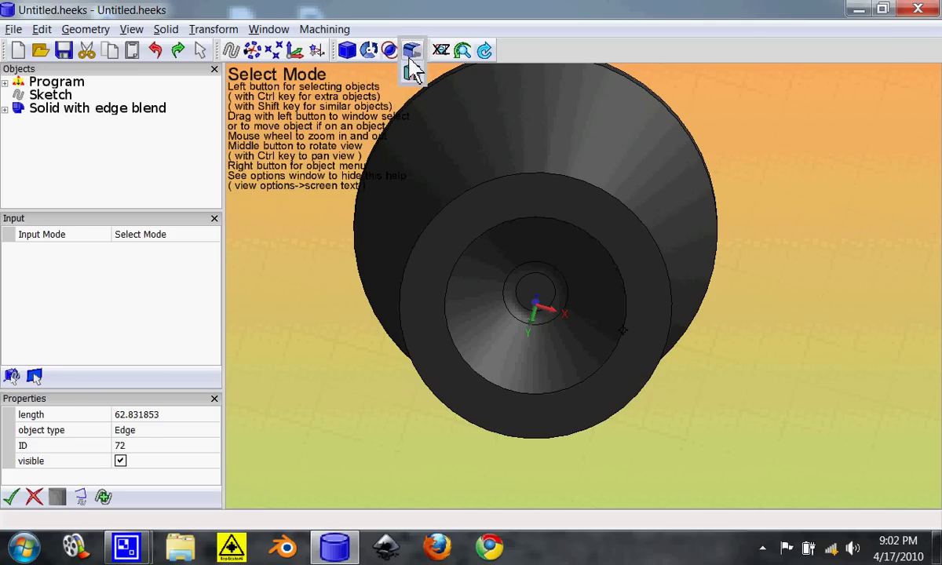
click(411, 51)
click(12, 377)
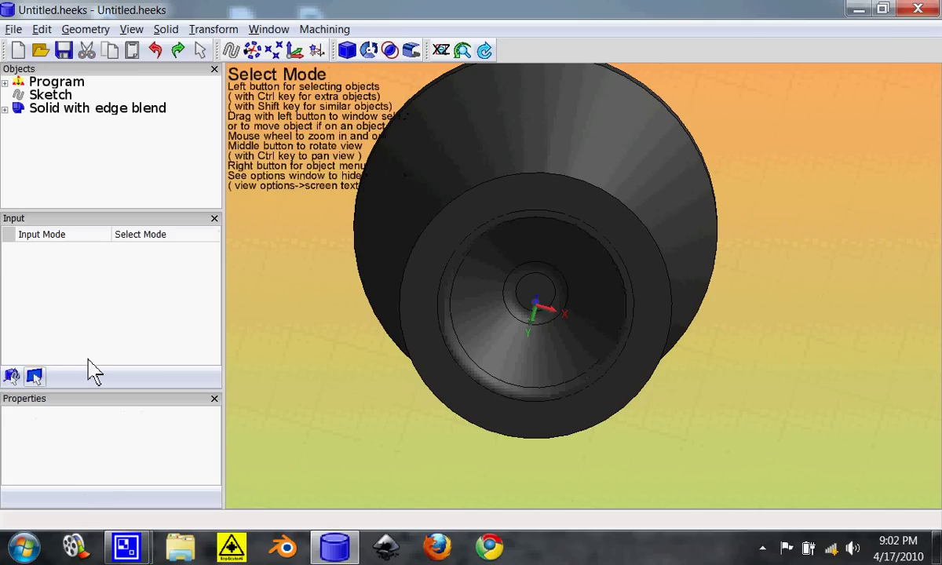
middle_drag(357, 288, 511, 304)
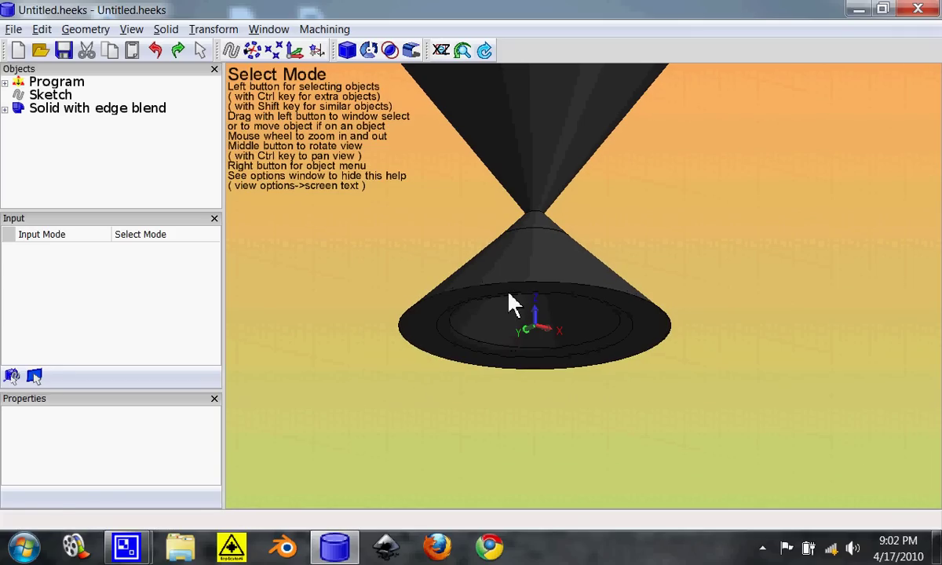
click(506, 290)
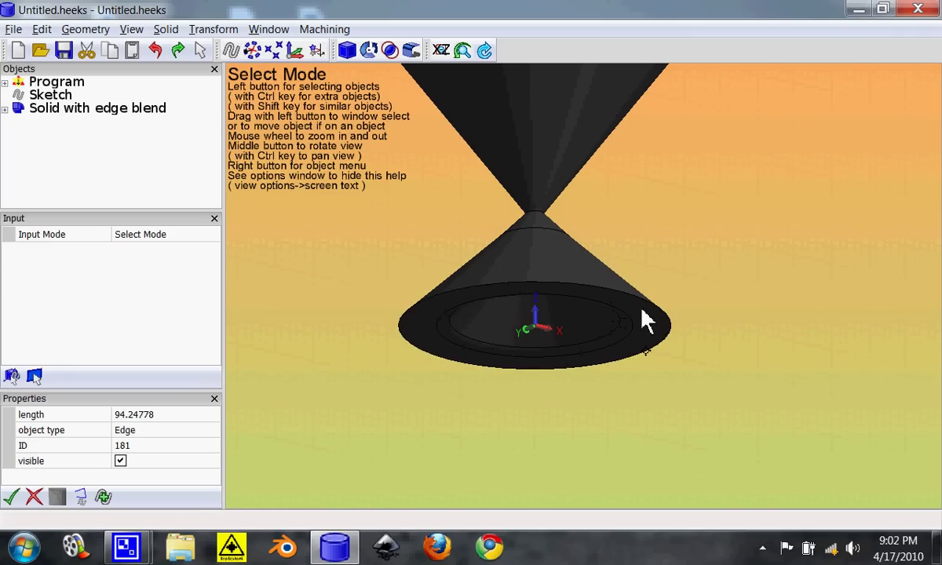
click(412, 51)
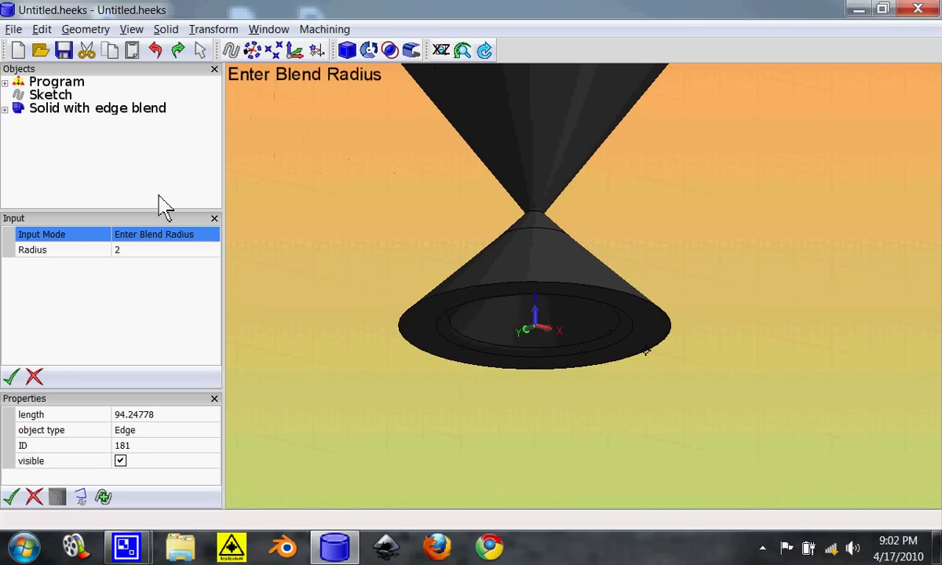
click(12, 378)
Chamfer the outer edge of the cone's base with distance 2.
click(611, 344)
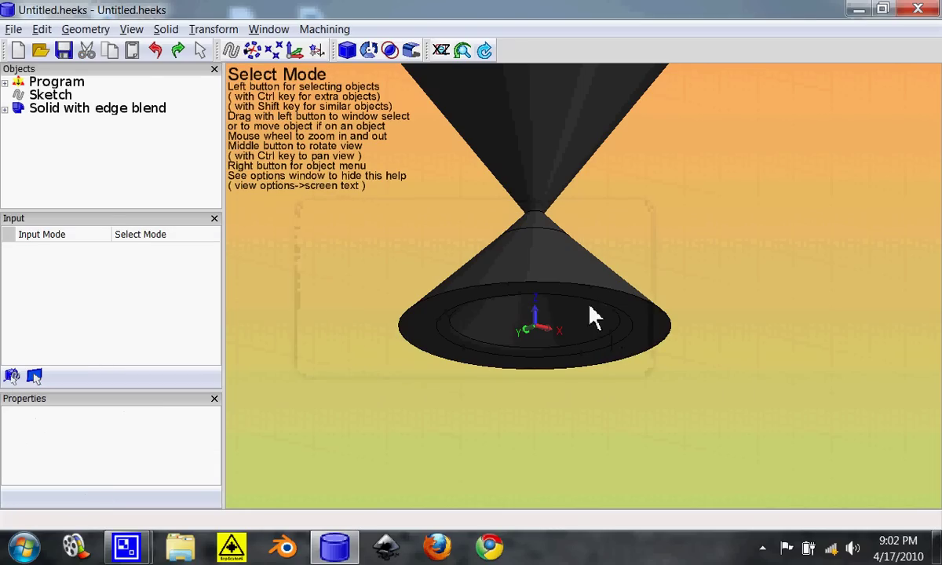
click(414, 73)
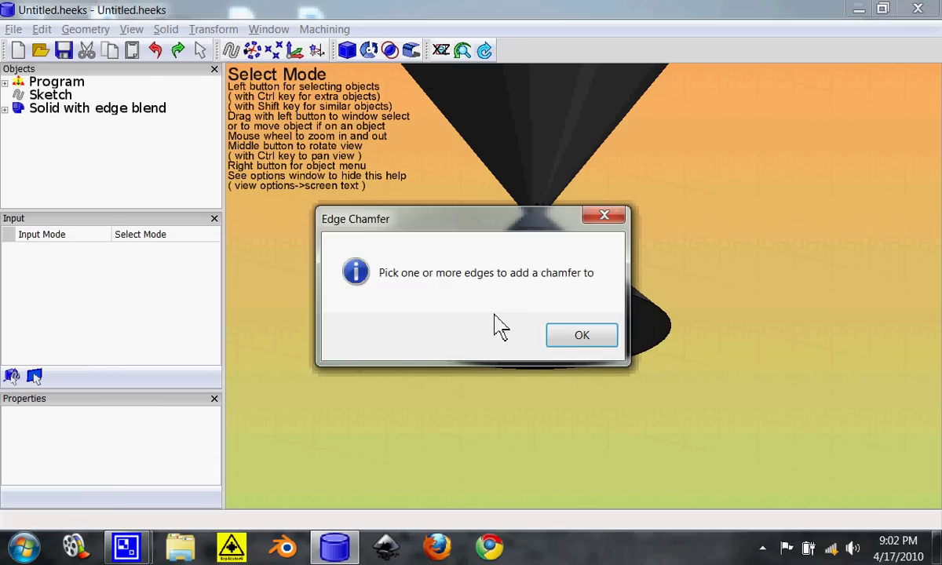
click(569, 343)
click(545, 294)
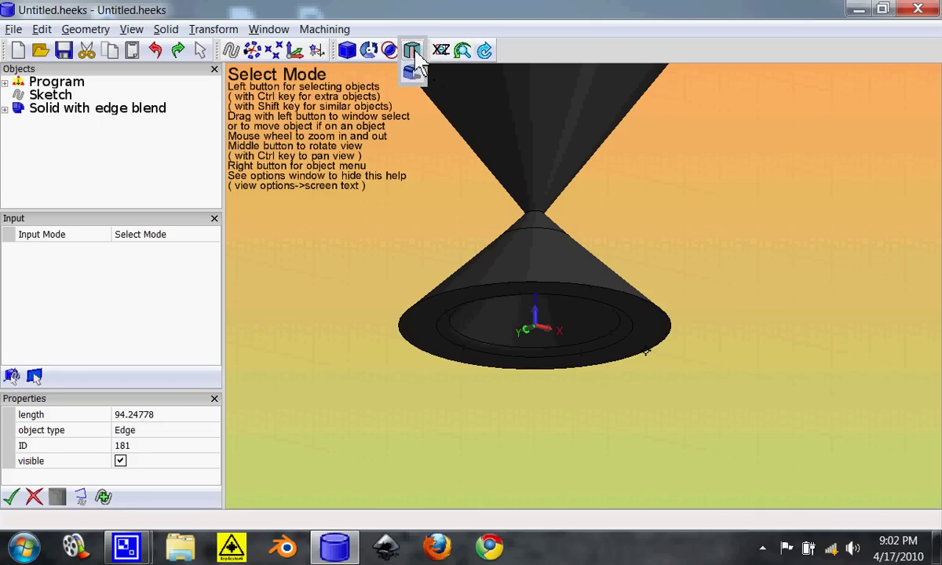
click(414, 68)
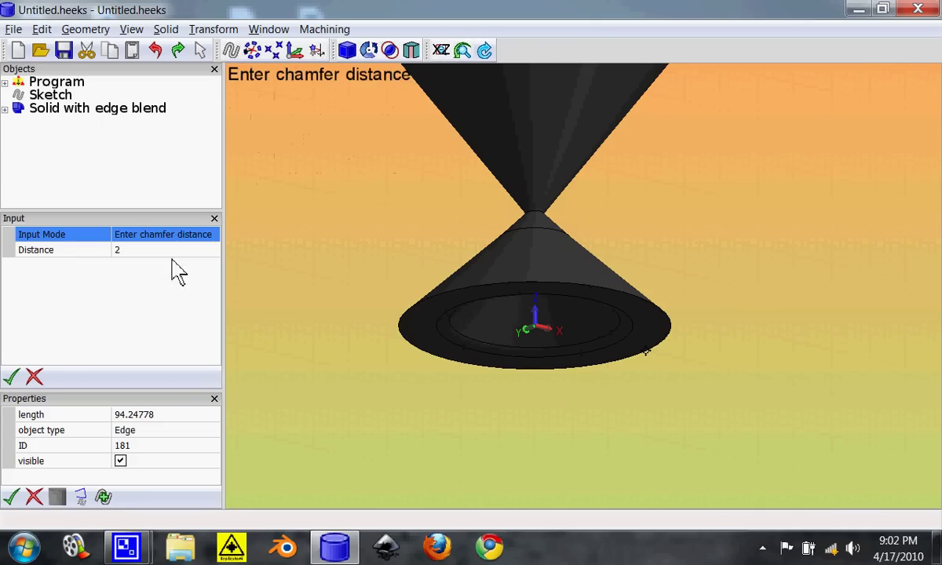
click(10, 375)
middle_drag(482, 270, 501, 231)
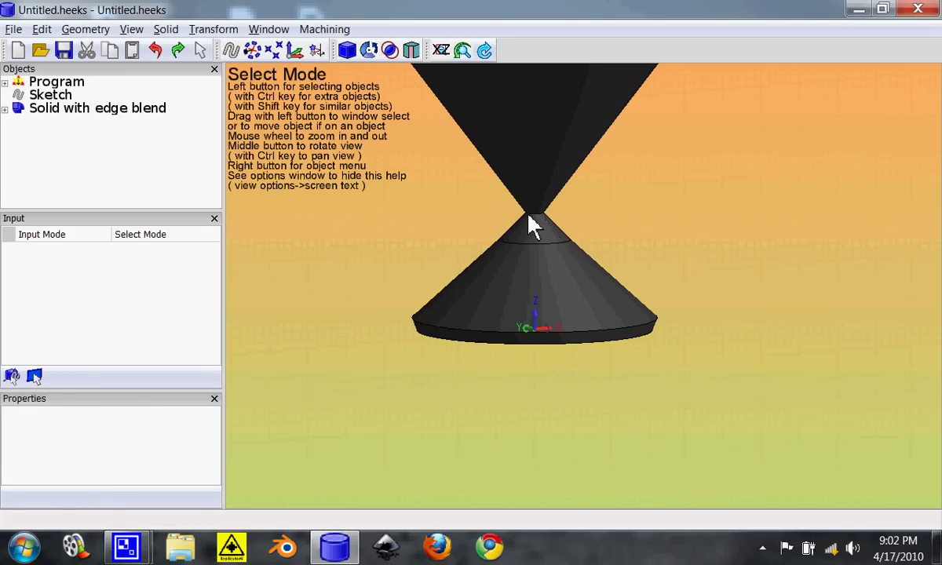
Blend the edge where the two cones meet with radius 4.
click(530, 217)
mouse_move(414, 67)
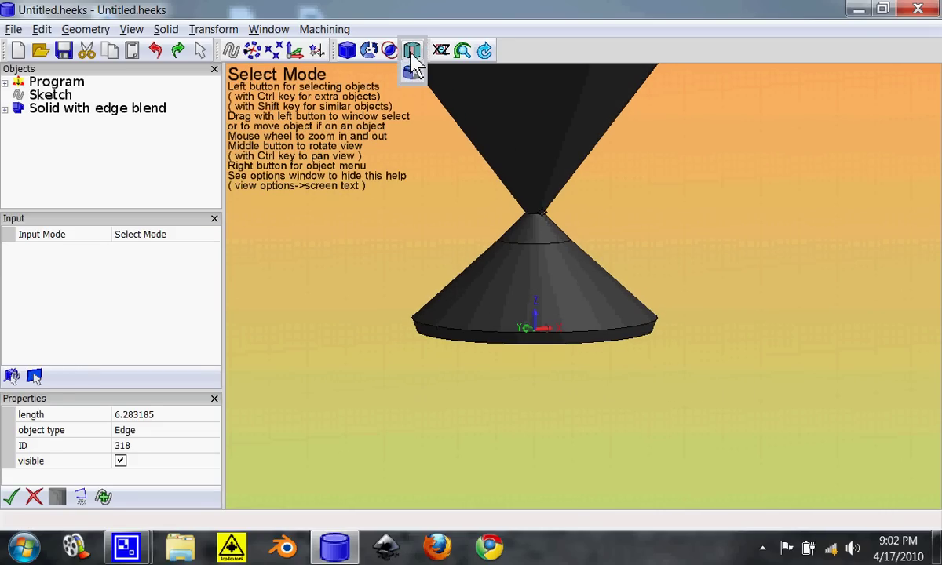
click(412, 73)
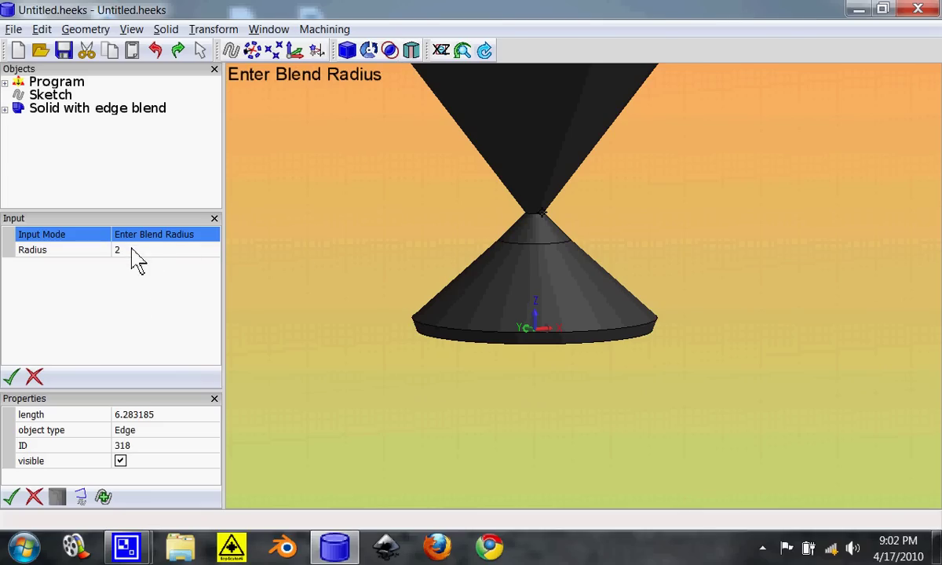
click(170, 251)
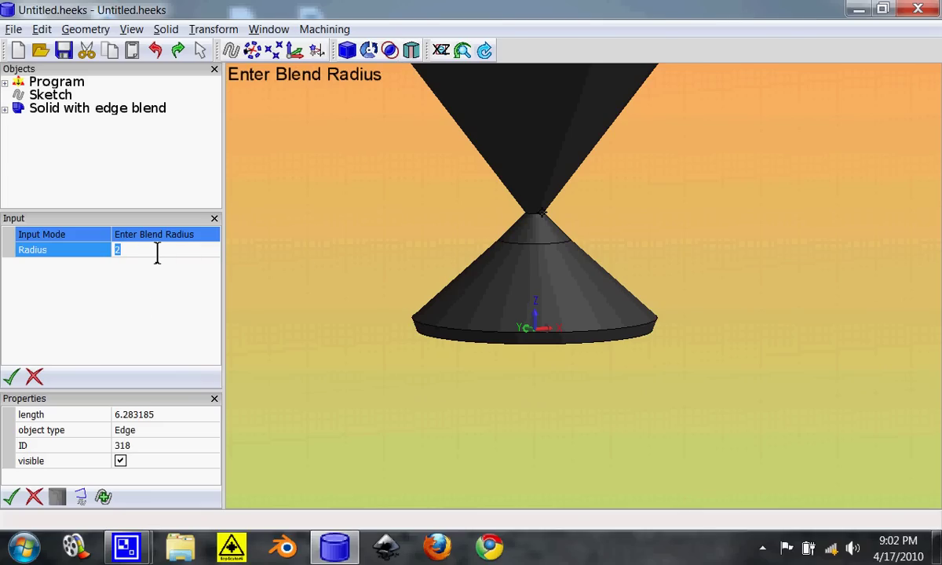
click(11, 377)
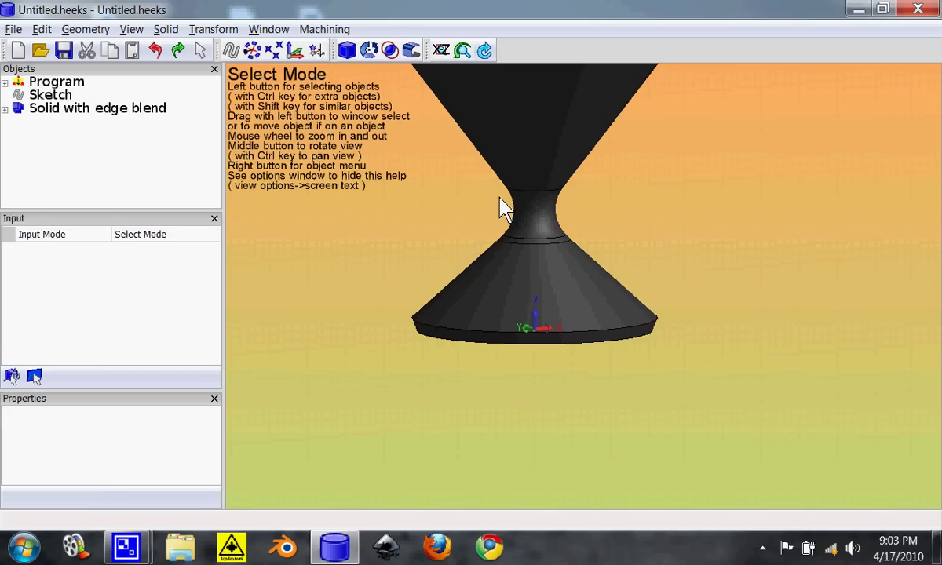
Select the glass's top rim edge and zoom in and out to inspect it.
scroll(480, 199, down, 3)
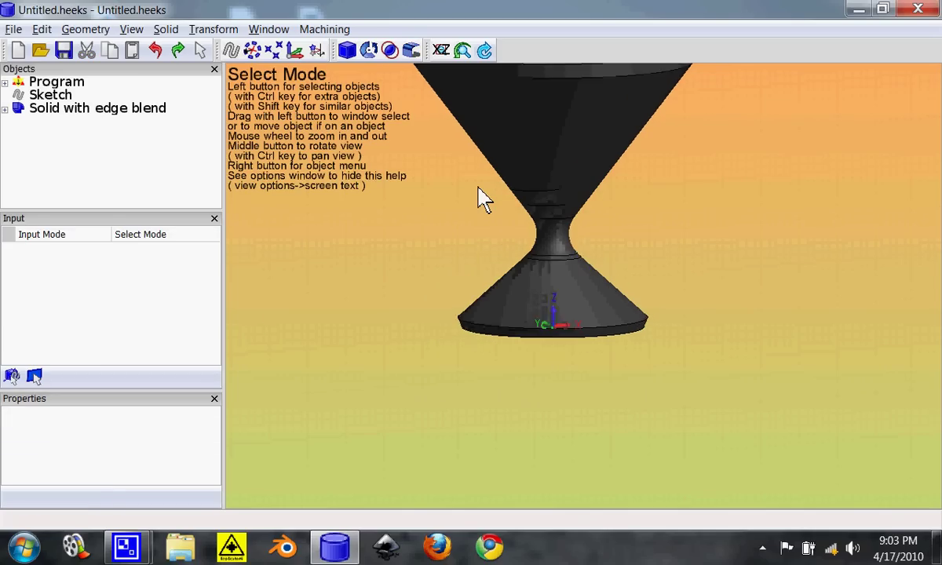
click(485, 131)
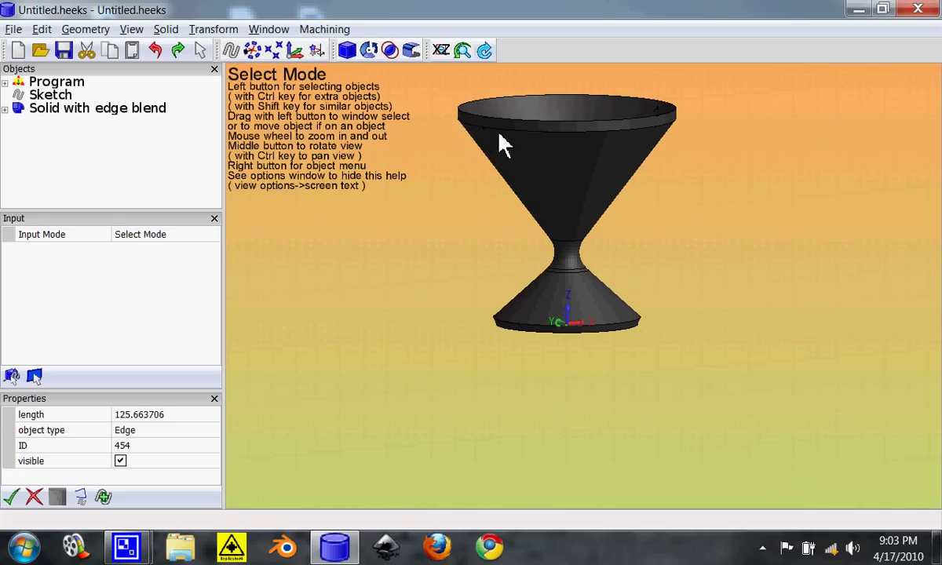
ctrl+middle_drag(498, 133, 537, 204)
scroll(579, 311, up, 4)
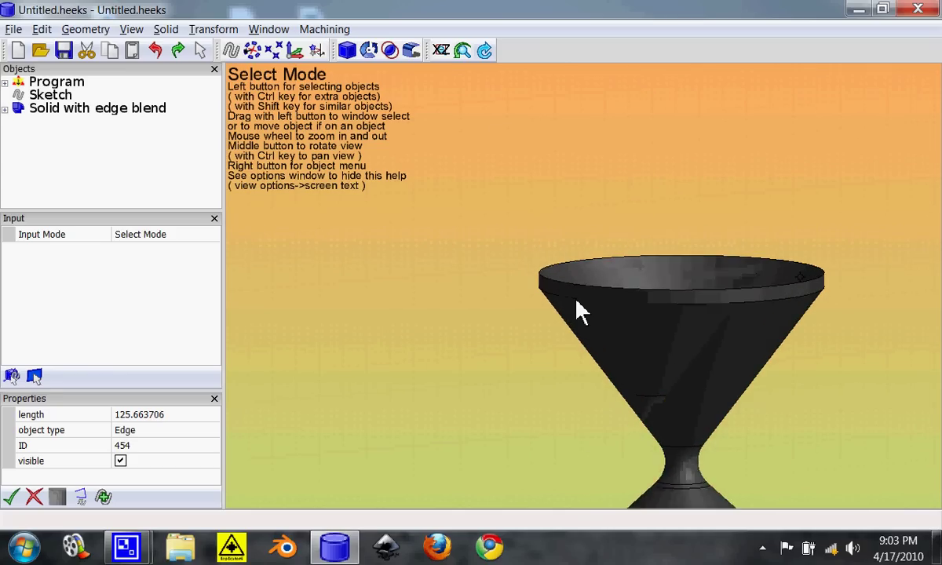
scroll(605, 379, down, 4)
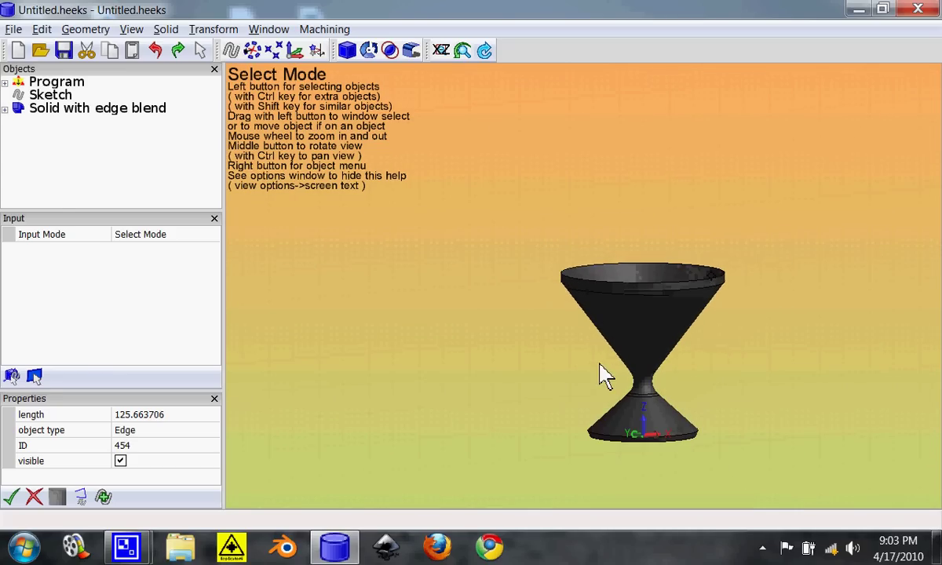
scroll(628, 393, down, 1)
scroll(665, 408, up, 4)
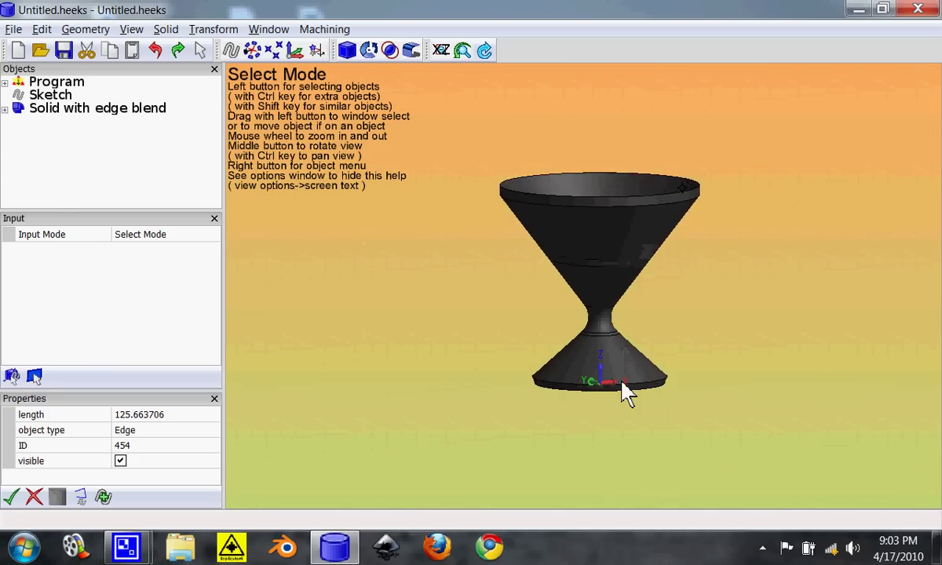
scroll(594, 379, down, 2)
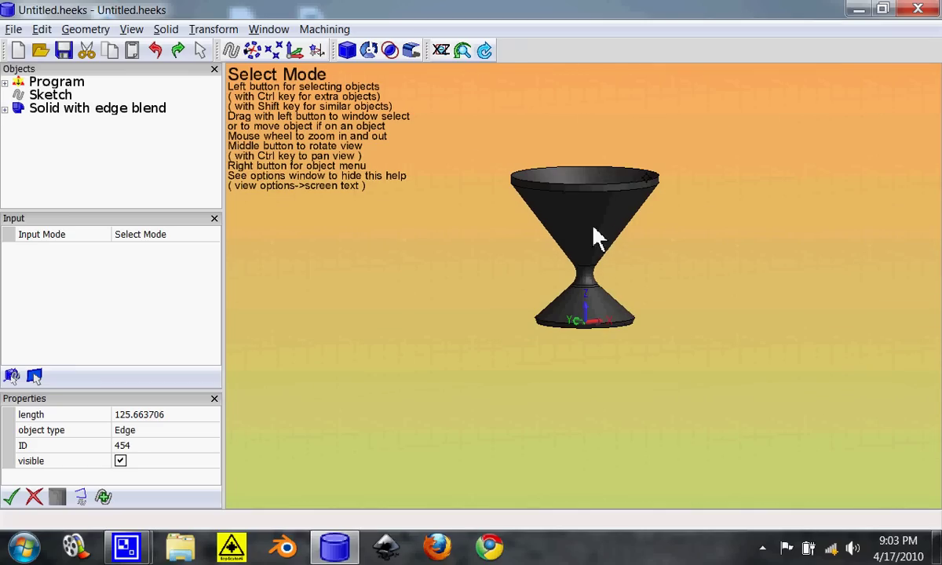
scroll(562, 213, up, 3)
scroll(610, 363, down, 4)
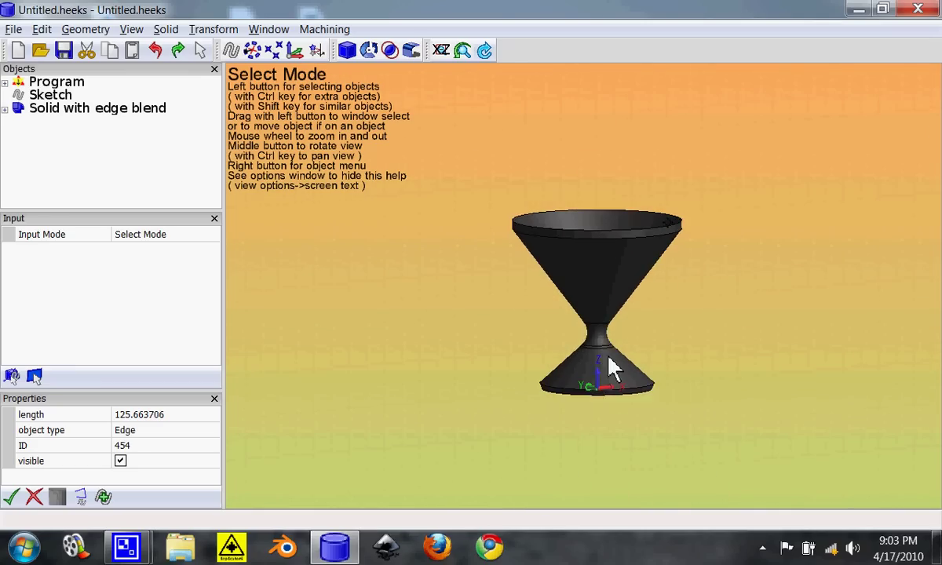
scroll(612, 366, up, 3)
scroll(581, 365, down, 4)
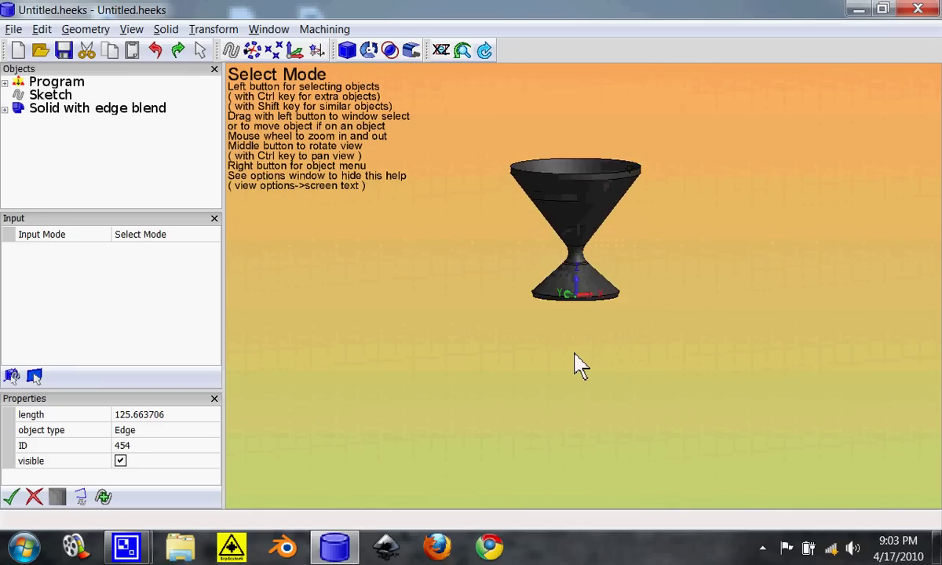
scroll(570, 216, down, 1)
scroll(566, 228, up, 5)
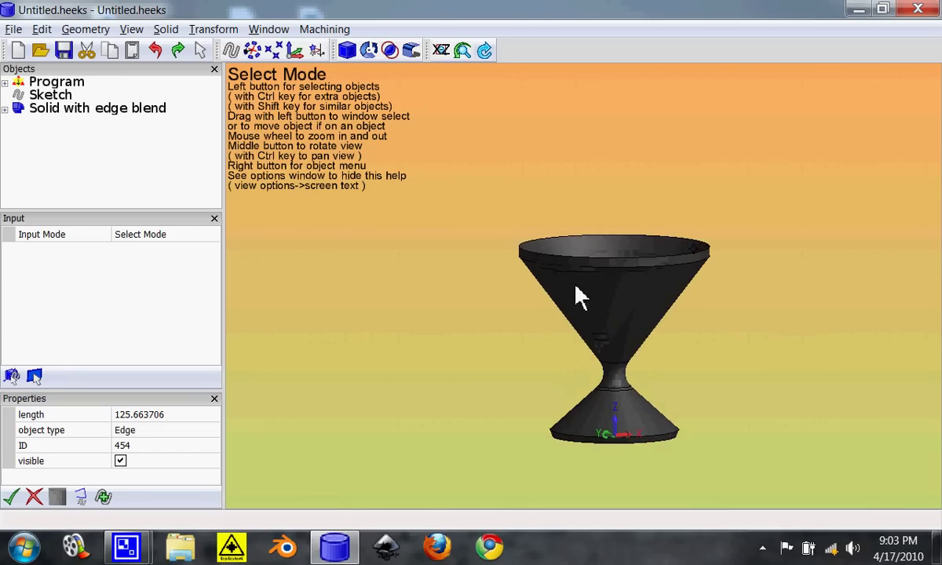
scroll(579, 267, up, 2)
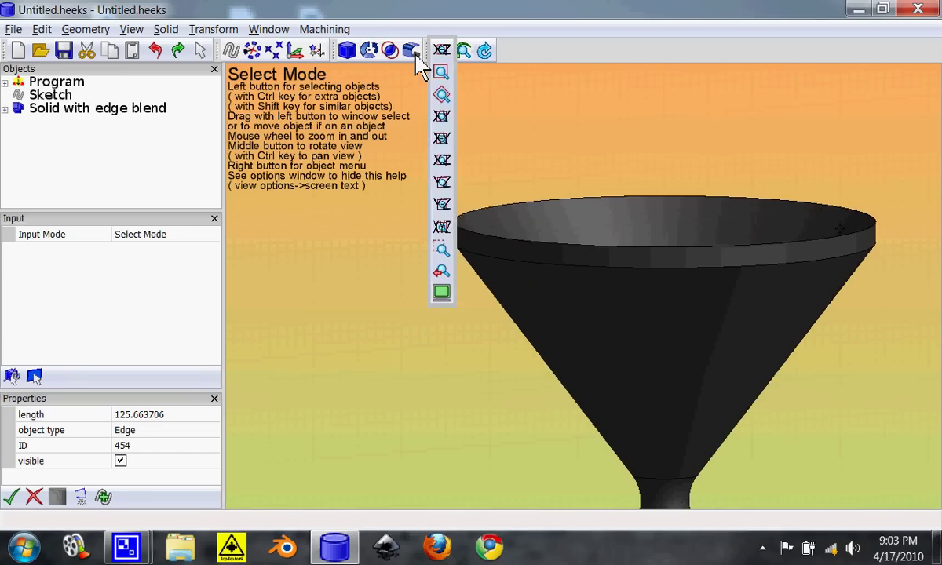
Round the rim edge with an Edge Blend of radius 2.
click(415, 69)
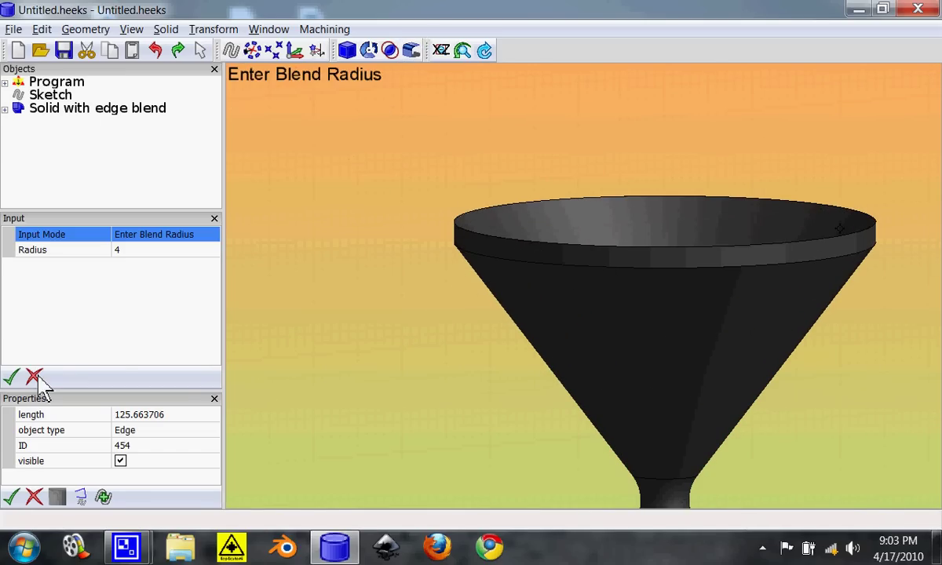
click(120, 253)
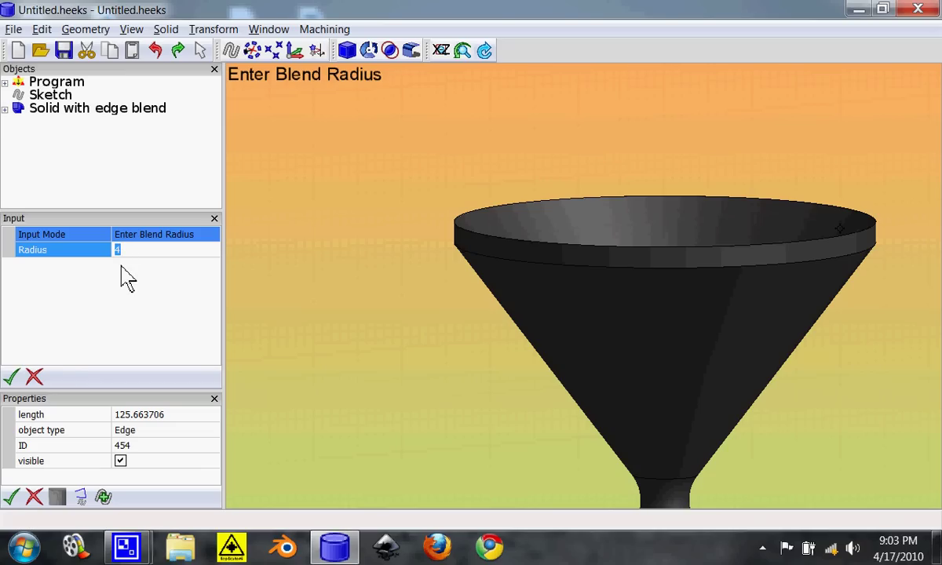
text(2)
key(Return)
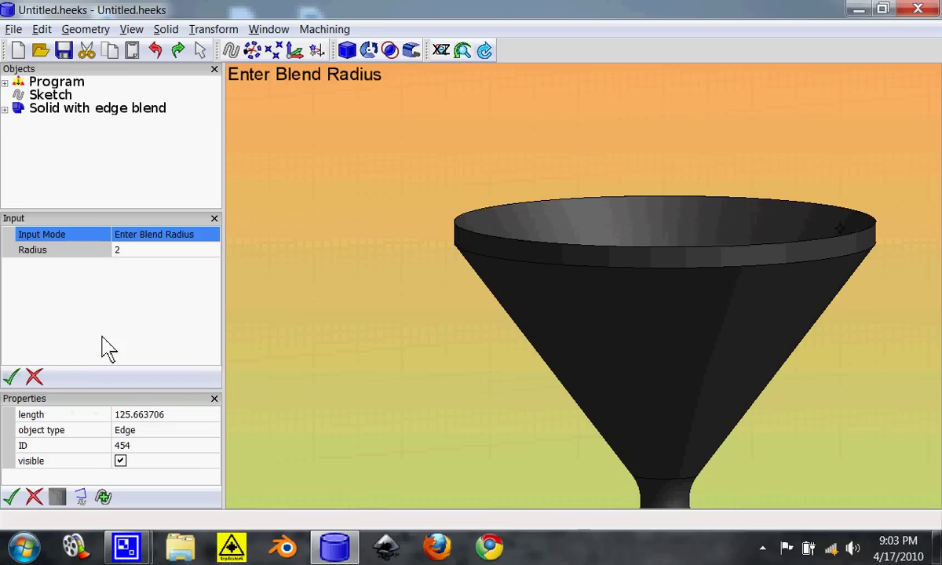
click(14, 376)
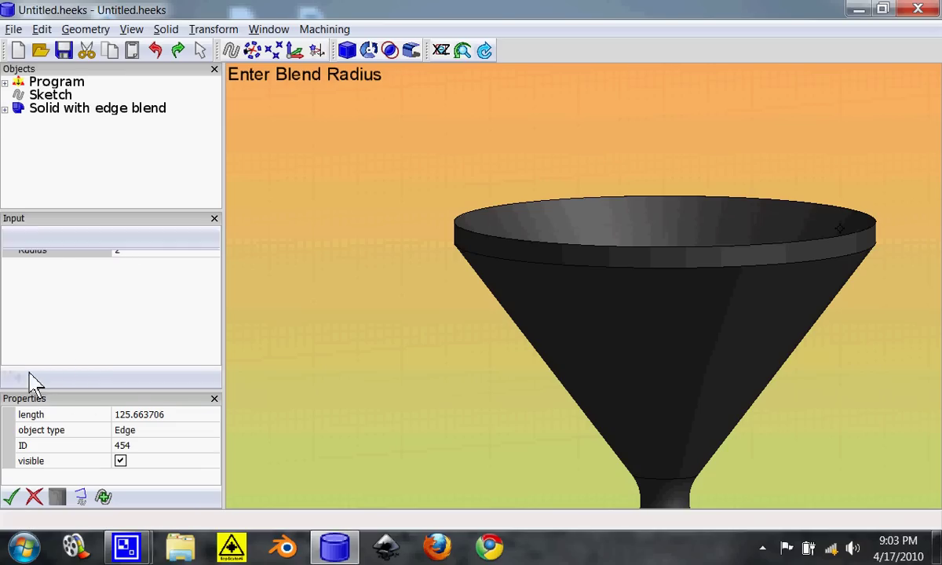
Chamfer the rim's new edge with distance 2.
click(534, 250)
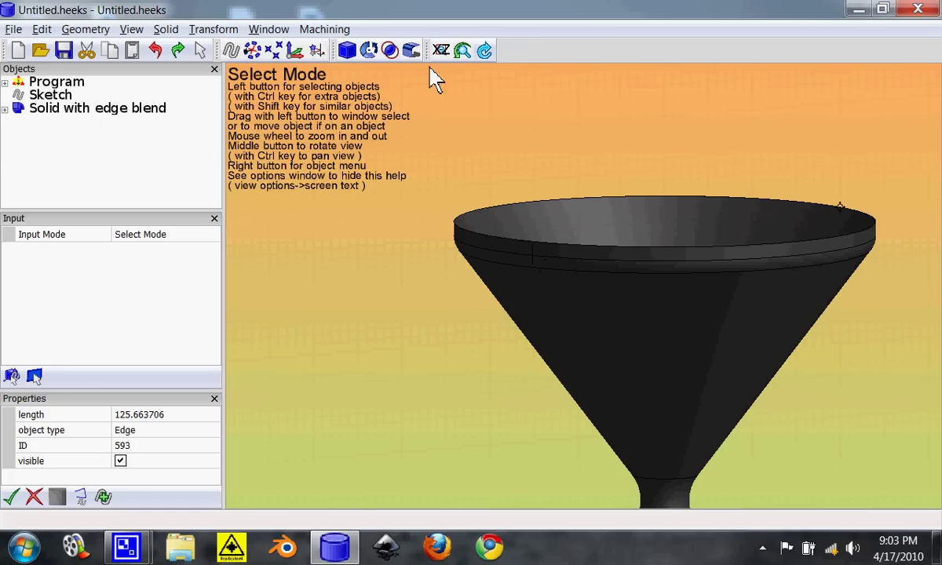
click(411, 50)
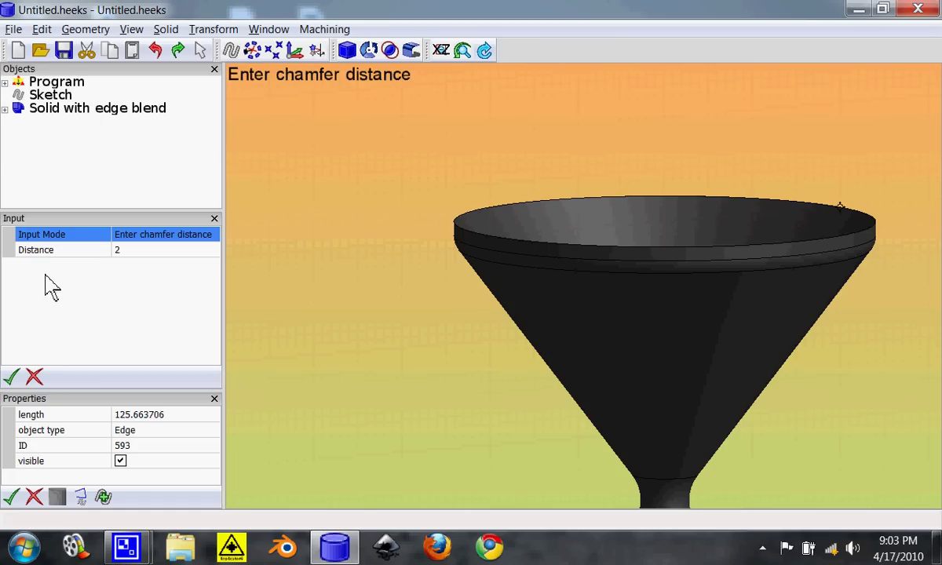
click(12, 376)
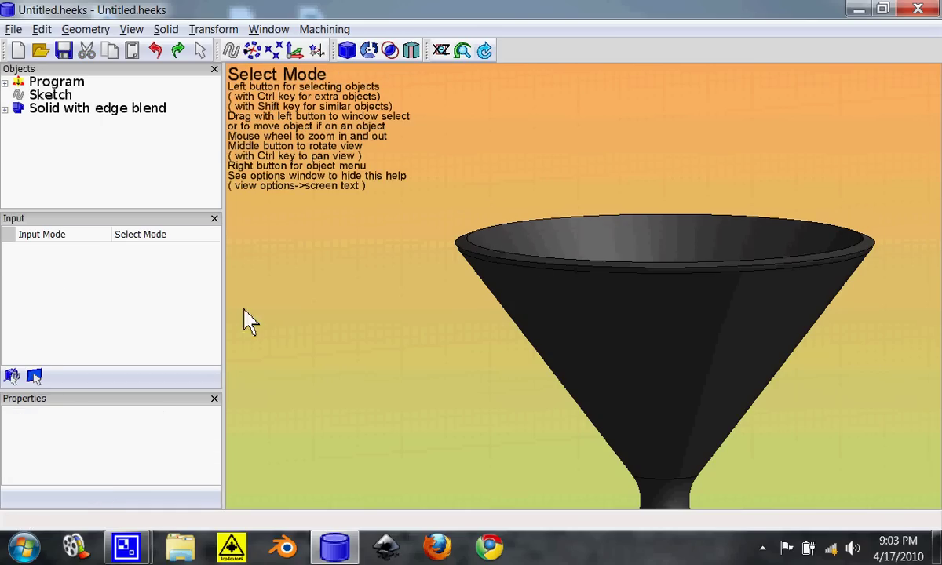
Select an edge on the bowl's rim and apply a radius-2 blend to it.
middle_drag(555, 250, 526, 381)
mouse_move(129, 548)
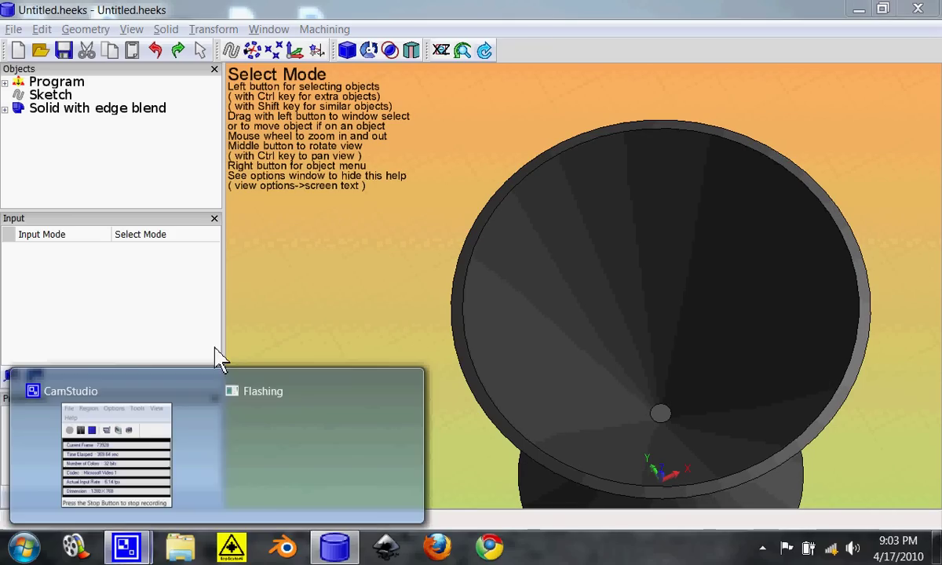
click(143, 442)
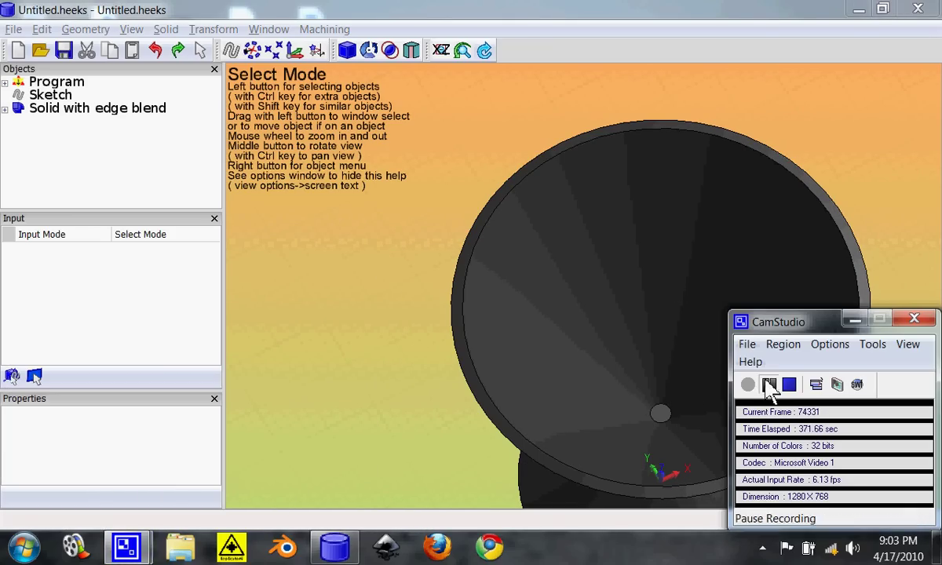
middle_drag(536, 309, 467, 292)
click(452, 298)
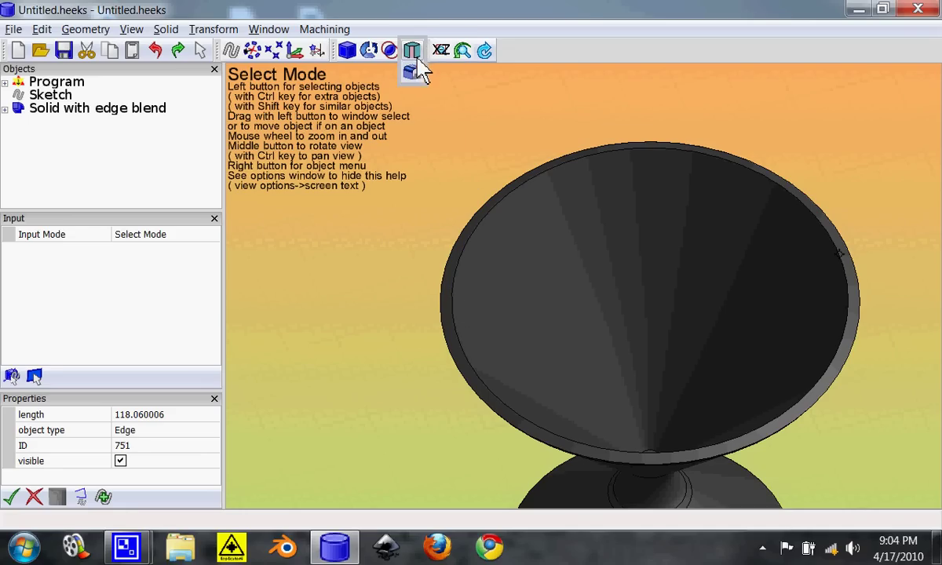
click(411, 72)
click(410, 79)
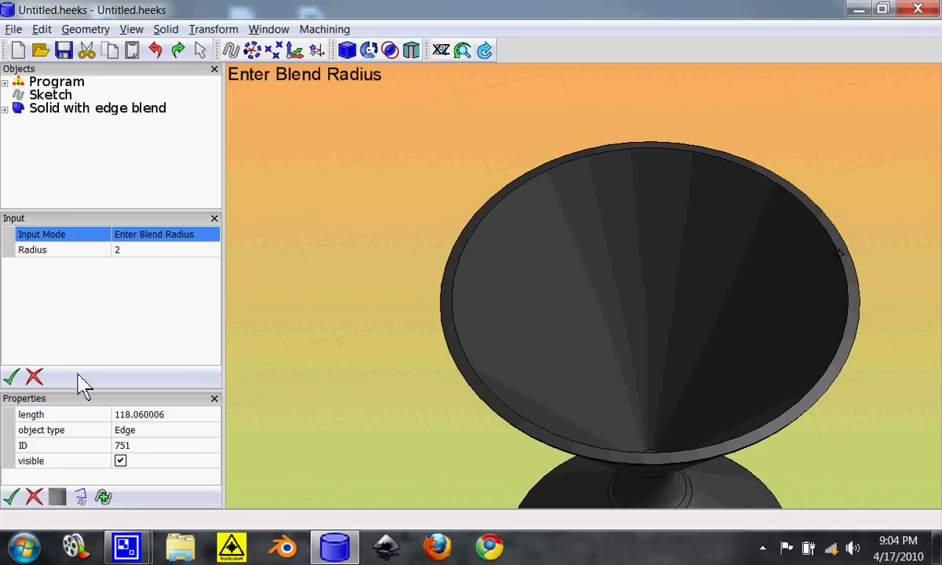
click(11, 377)
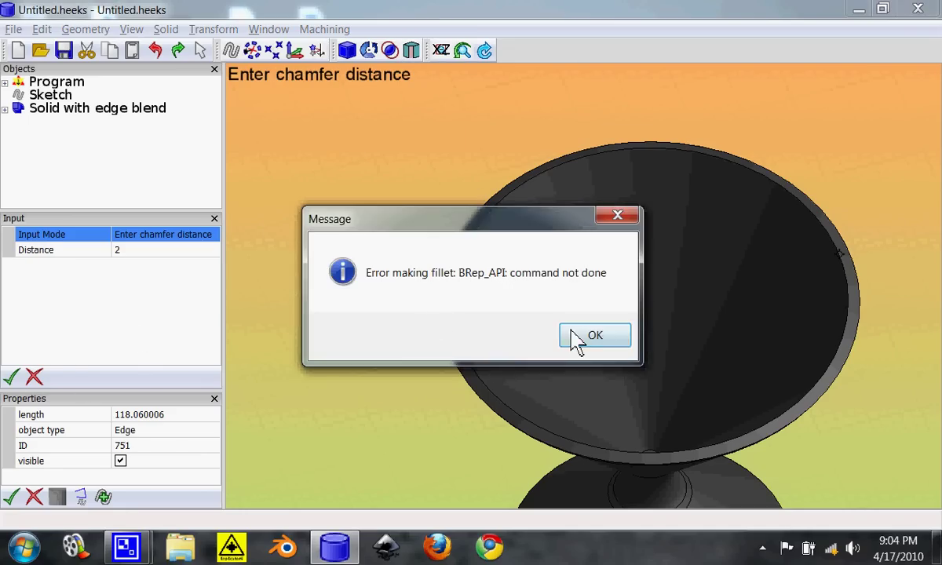
Dismiss the failed fillet error and start a distance-2 chamfer on the rim edges.
click(595, 335)
click(413, 74)
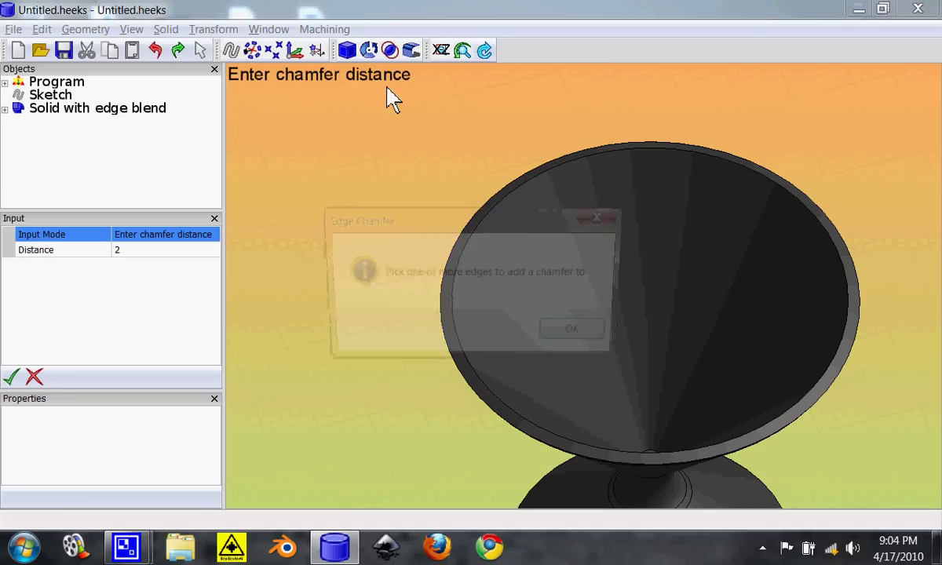
click(603, 336)
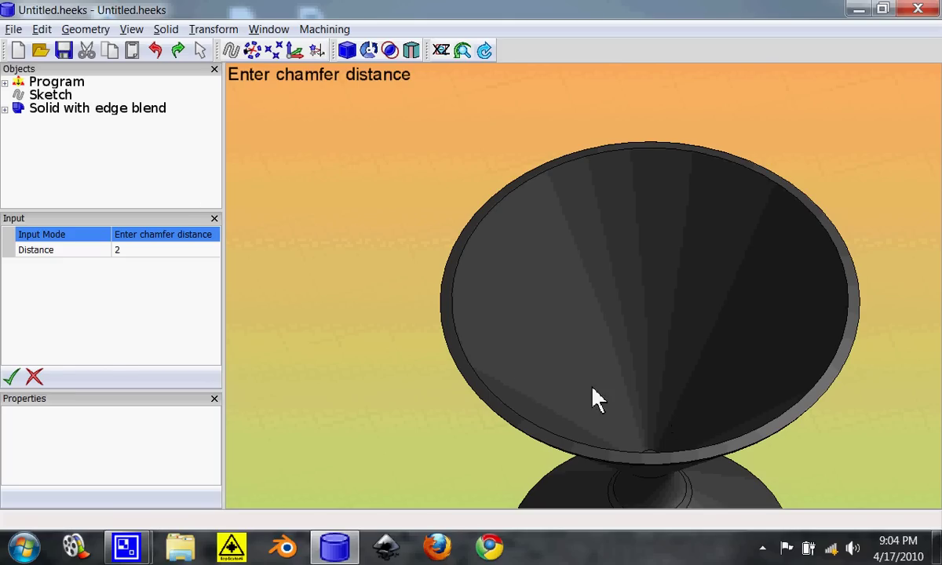
click(12, 377)
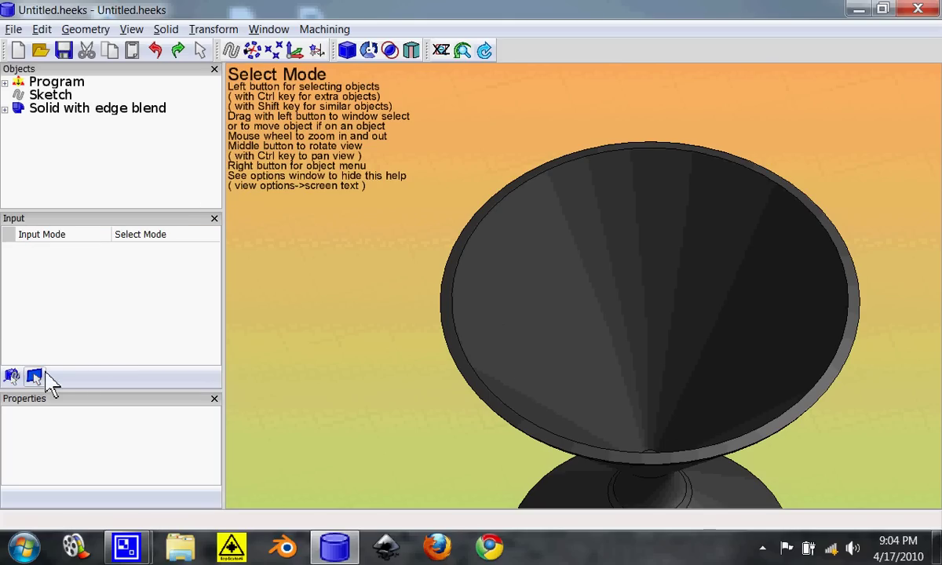
middle_drag(565, 279, 650, 406)
click(648, 414)
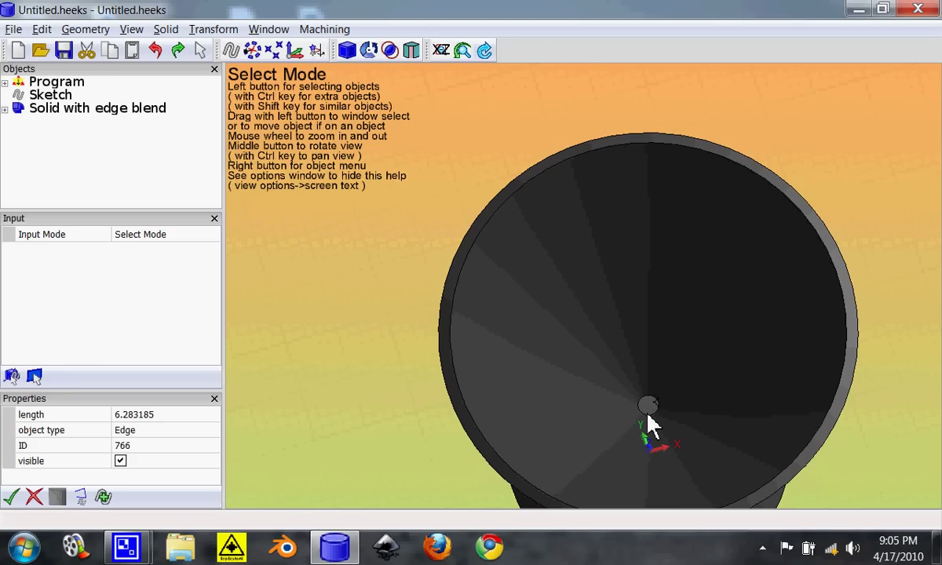
click(415, 73)
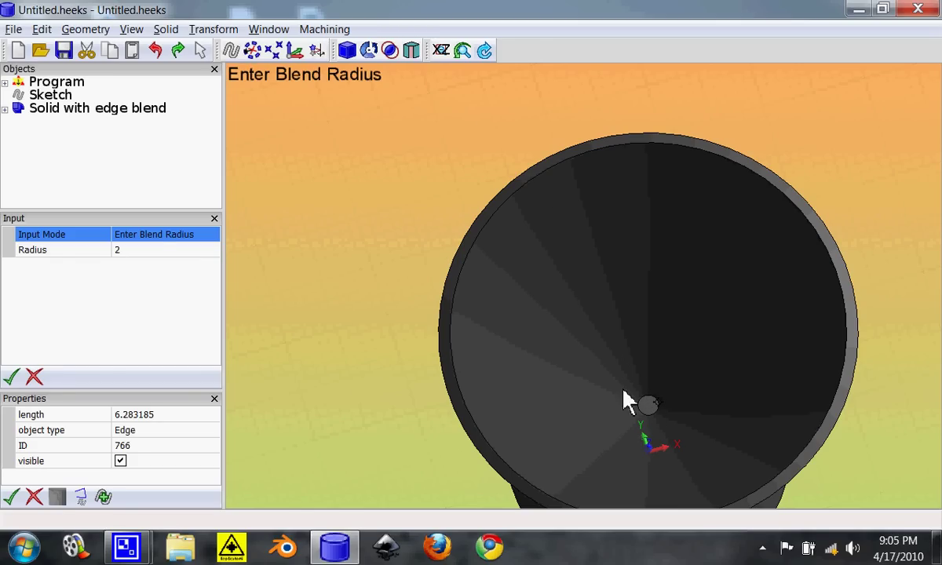
click(11, 377)
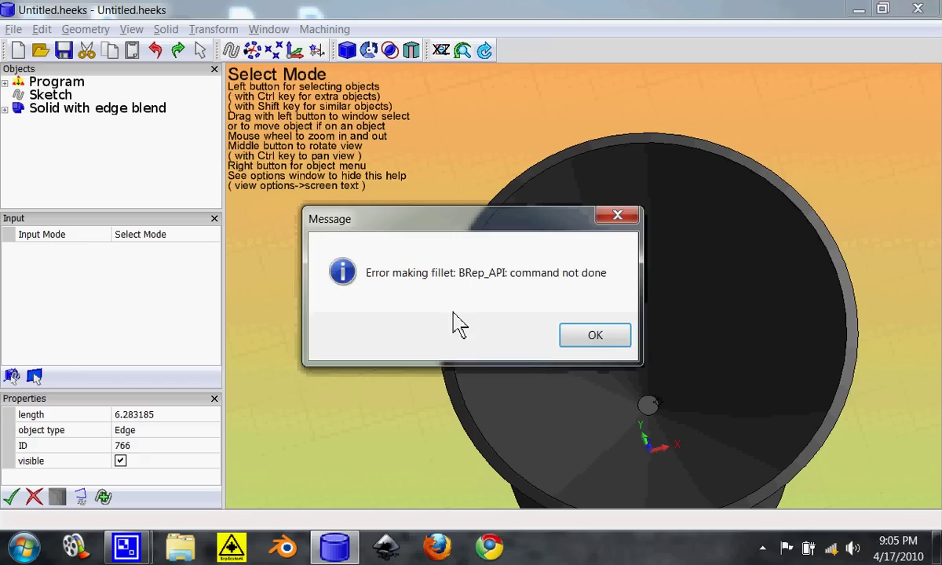
click(589, 337)
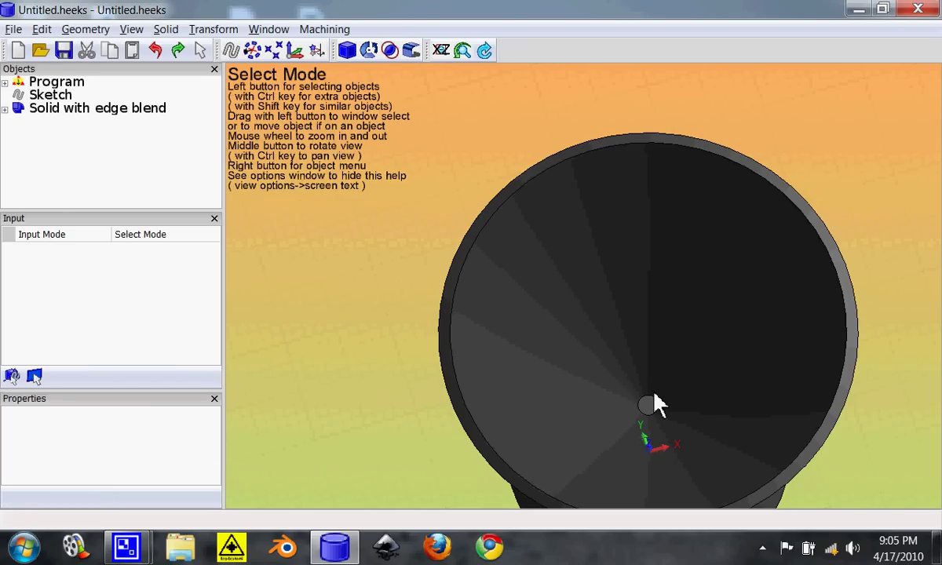
click(657, 405)
click(677, 405)
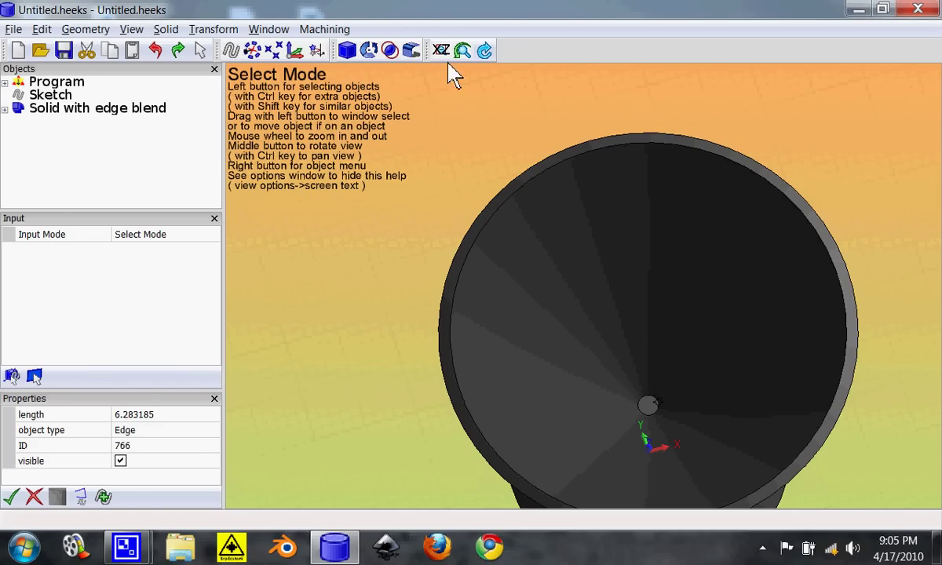
click(412, 50)
click(414, 77)
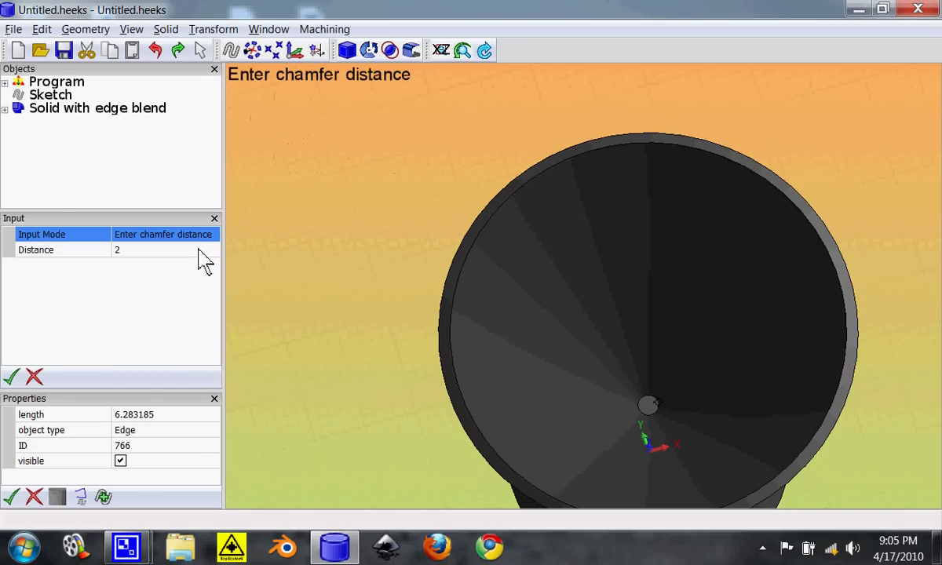
click(13, 377)
click(591, 343)
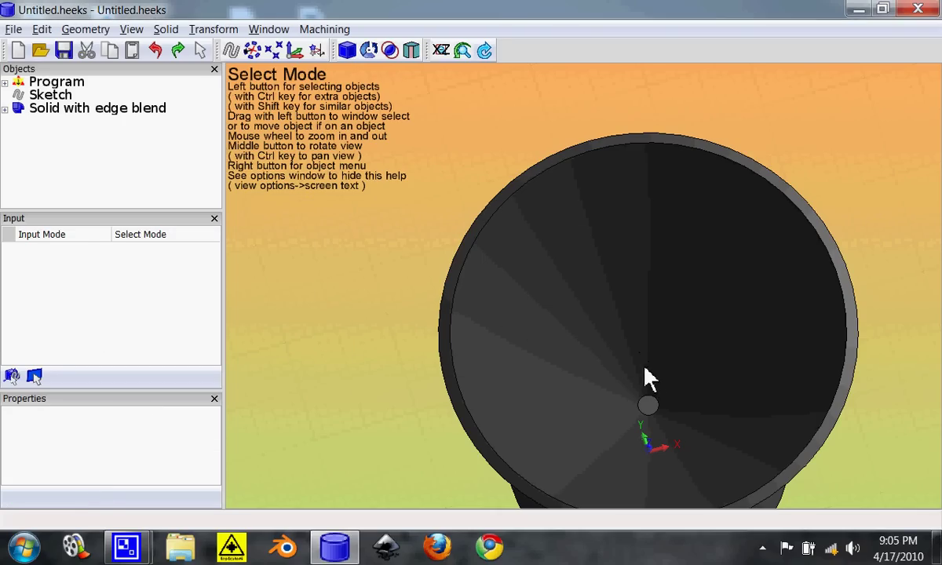
middle_drag(647, 421, 623, 350)
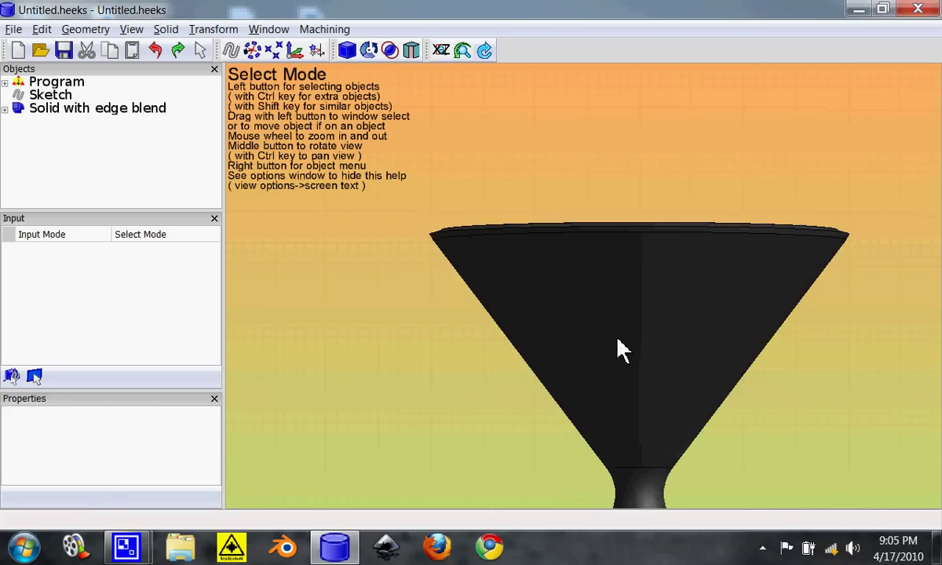
scroll(620, 351, up, 2)
scroll(619, 354, down, 3)
Save the glass as cup.stl in STL format, overwriting the existing file, then minimize HeeksCAD.
middle_drag(621, 389, 595, 406)
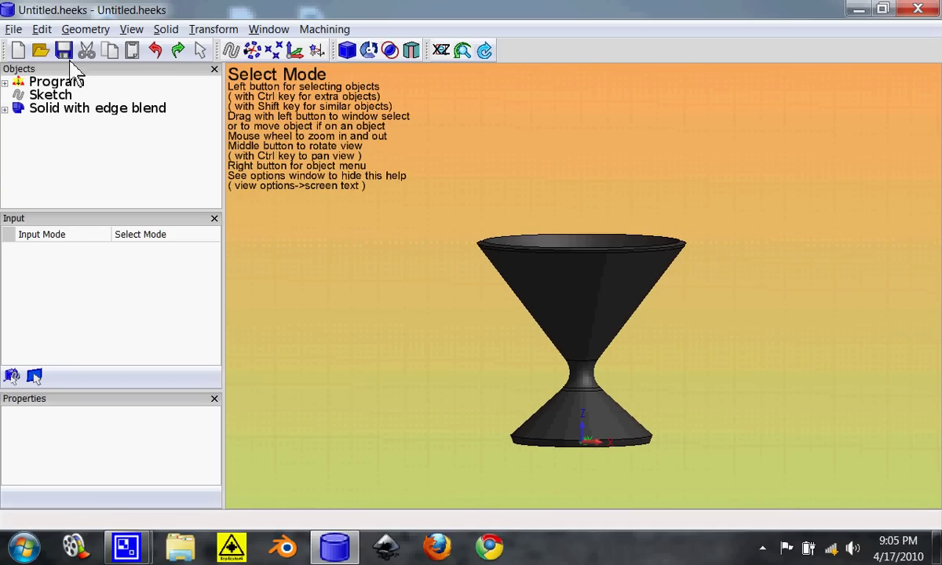
click(13, 30)
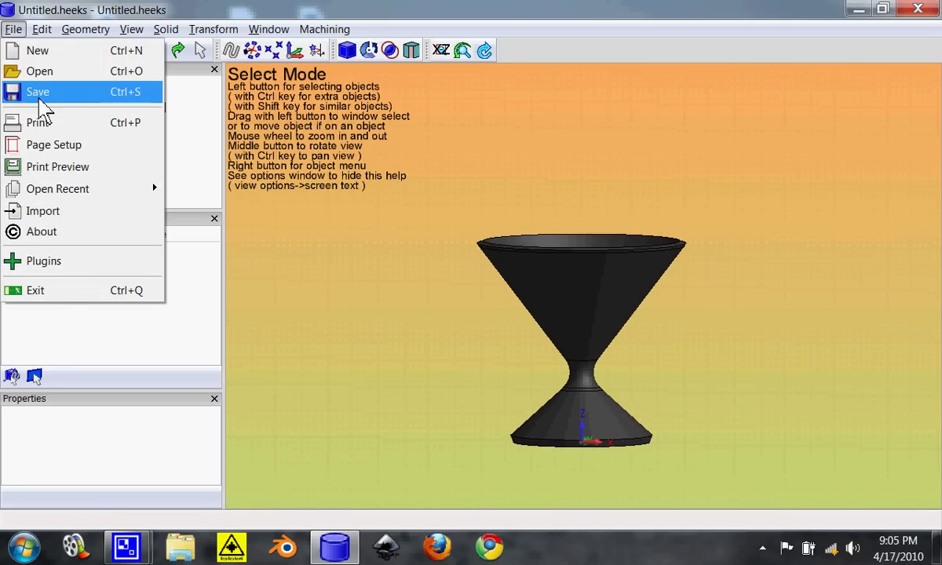
click(302, 266)
key(ctrl+s)
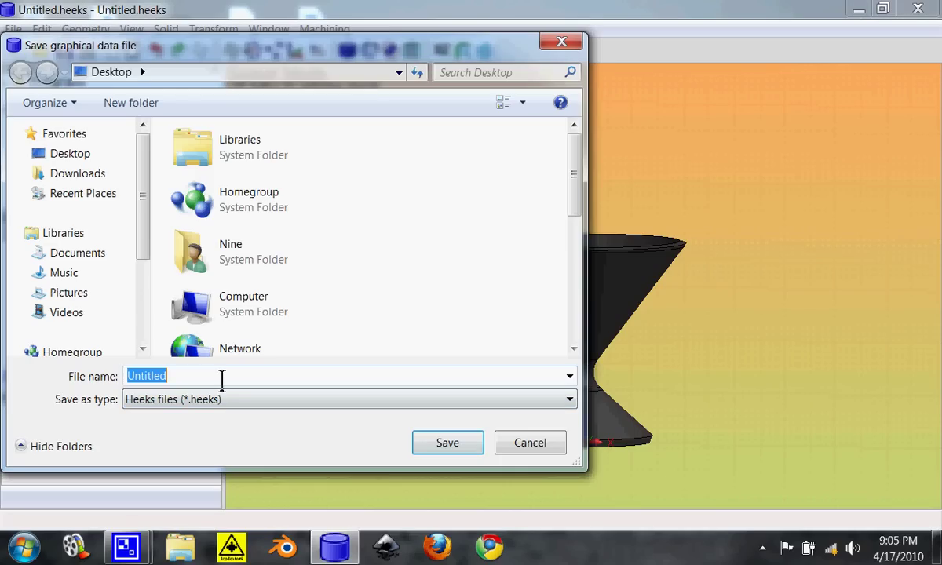
text(cup)
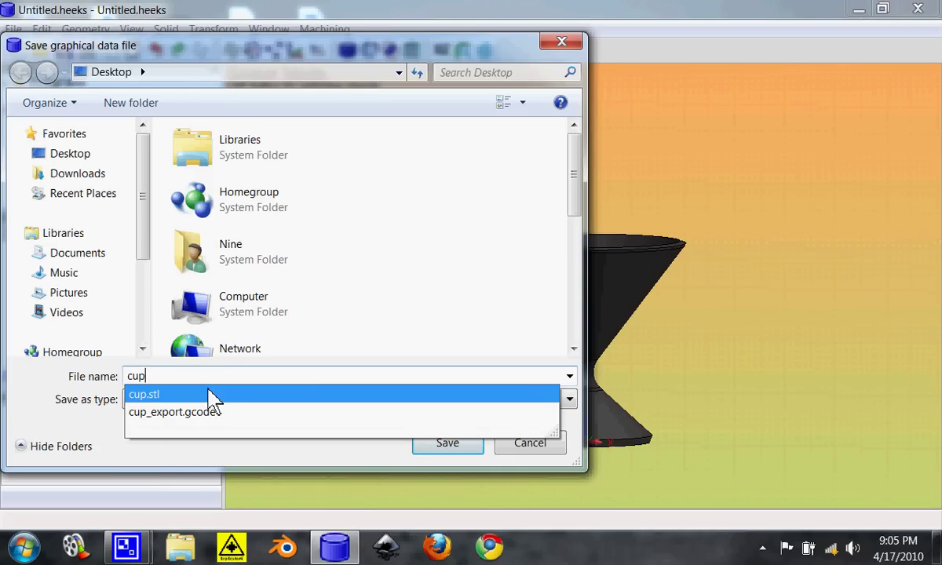
click(310, 414)
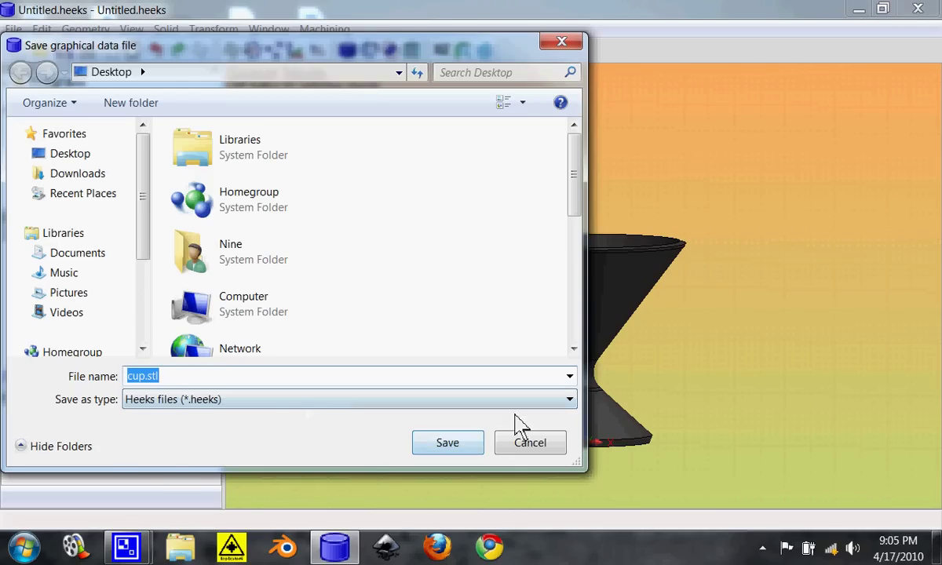
click(569, 402)
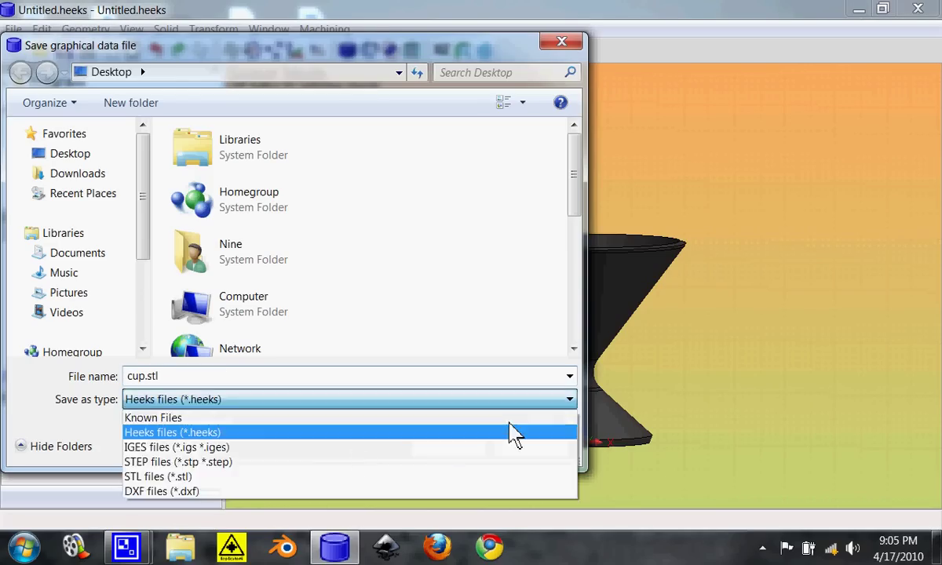
click(207, 478)
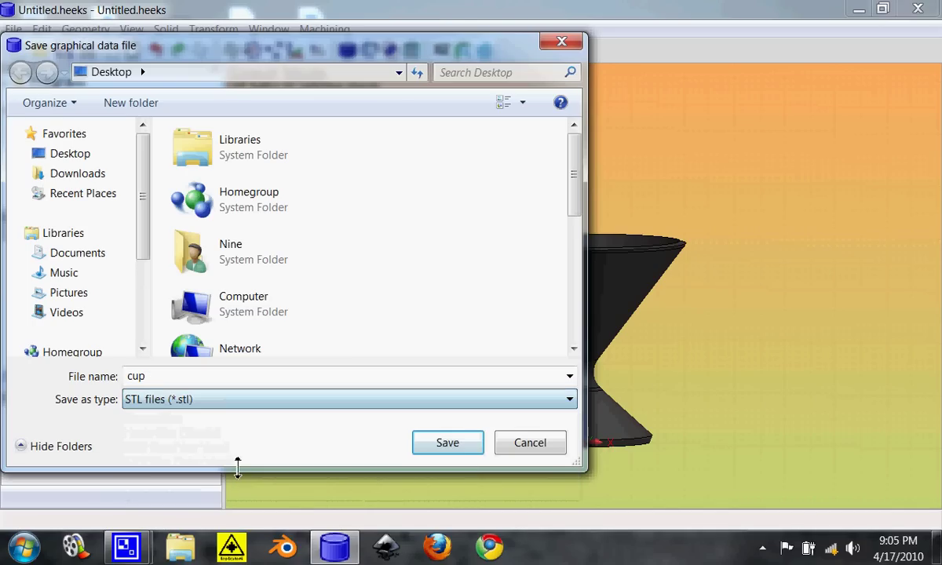
click(469, 444)
click(528, 281)
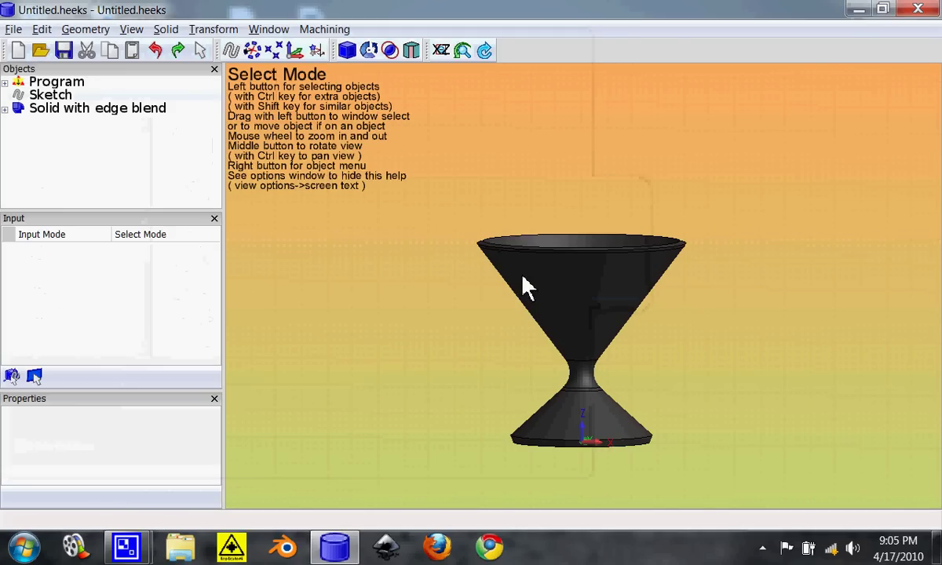
click(858, 13)
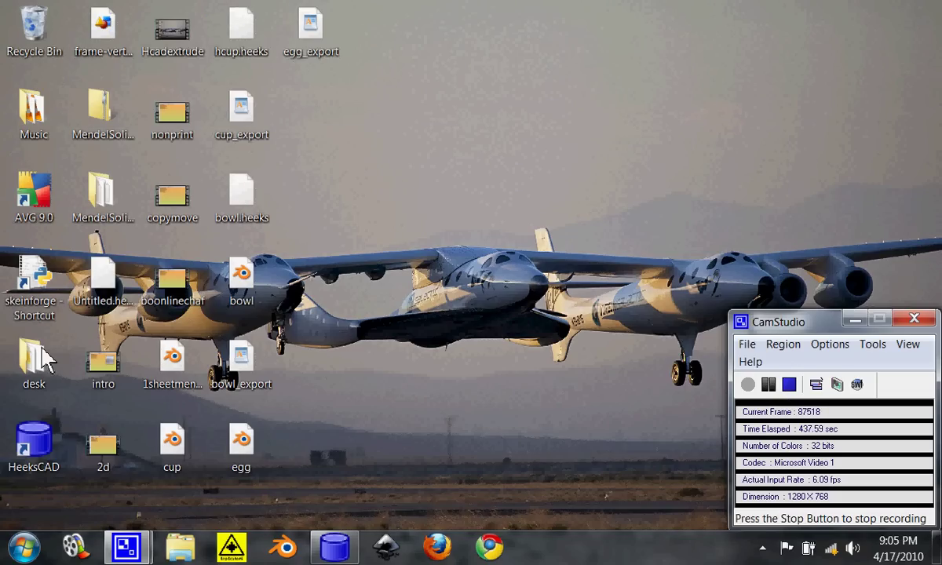
Launch Skeinforge and open cup.stl from the Desktop to begin chain-exporting it.
double_click(33, 281)
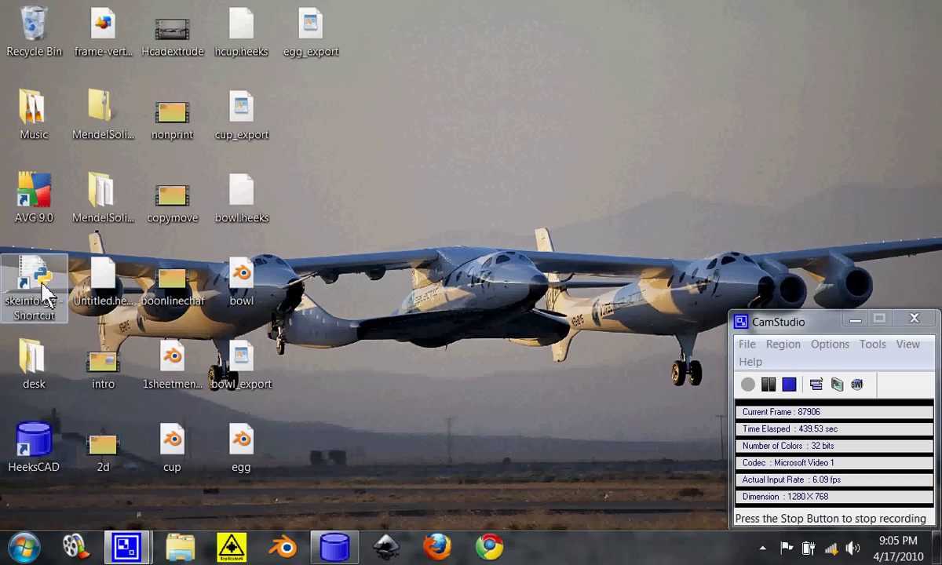
click(59, 357)
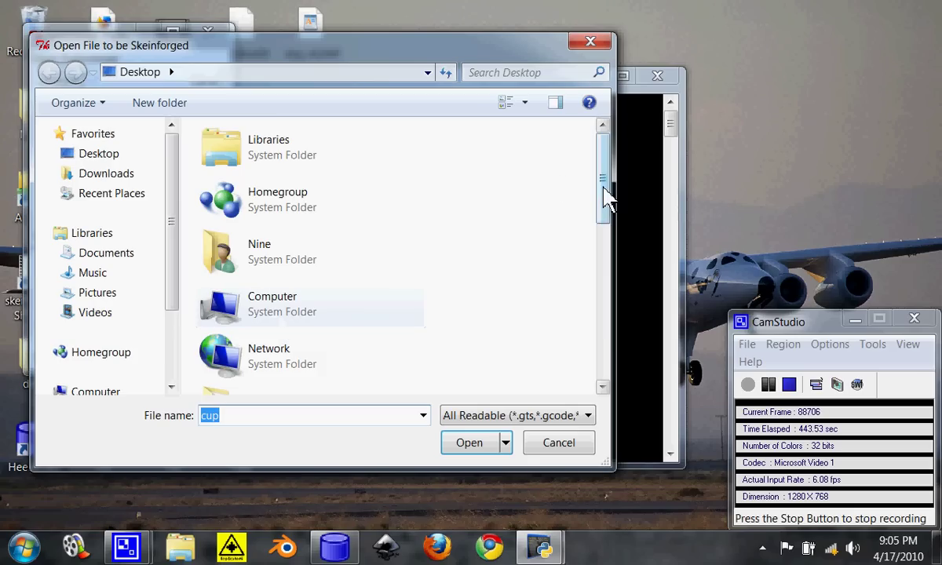
drag(605, 196, 606, 339)
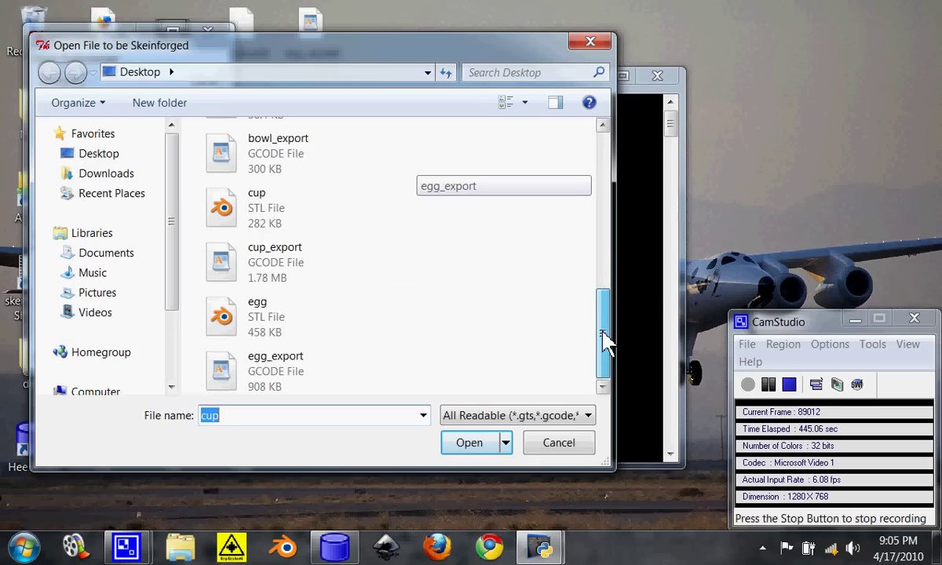
click(281, 207)
click(467, 445)
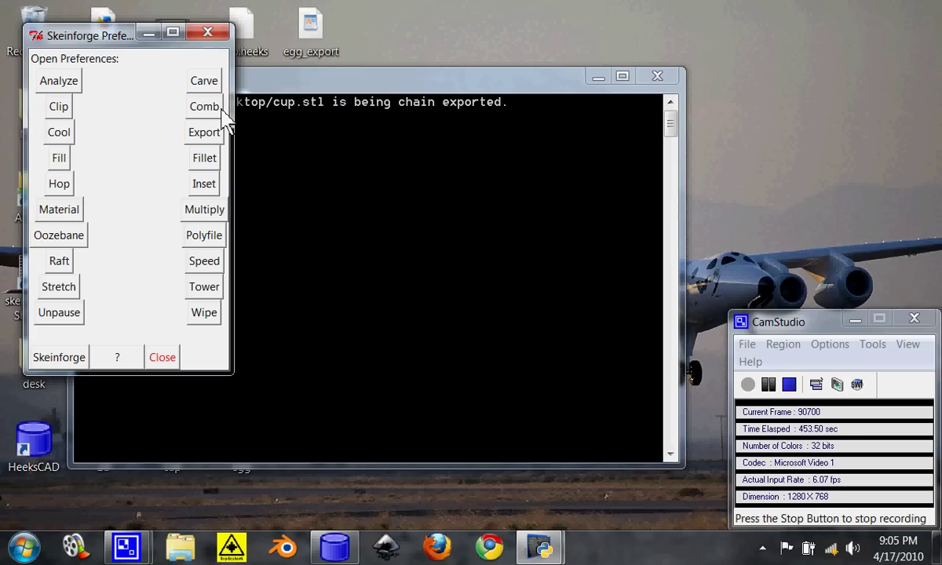
Bring the Skeinforge console forward and let it save cup_export.gcode to the Desktop.
click(278, 87)
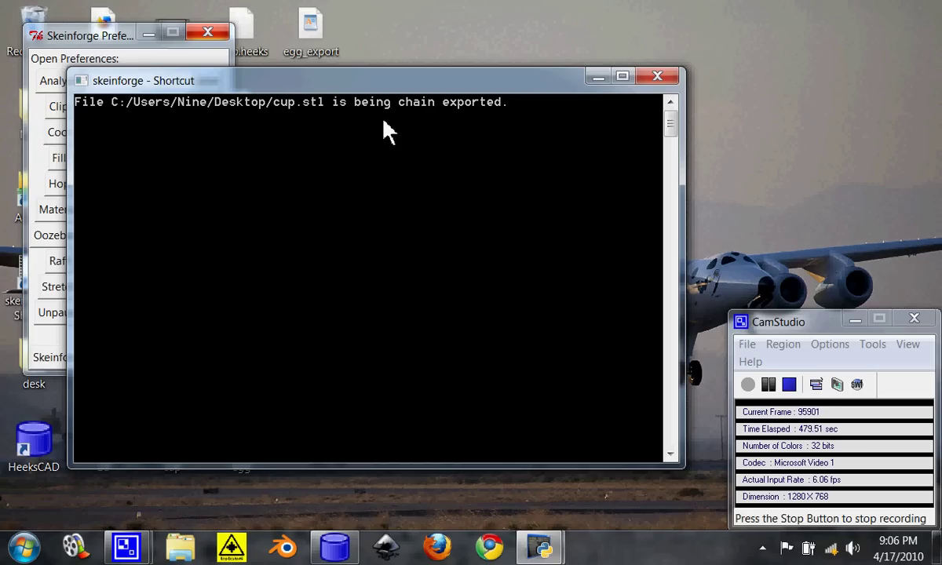
click(767, 385)
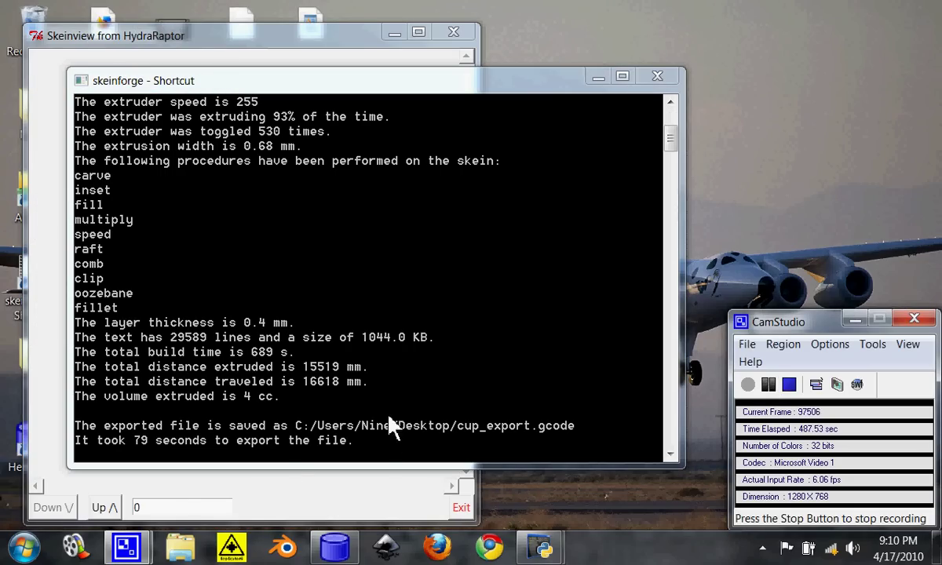
Advance the Skeinview preview through the cup's layers to 97, back to 96, then 97 again.
click(285, 47)
click(104, 508)
click(103, 508)
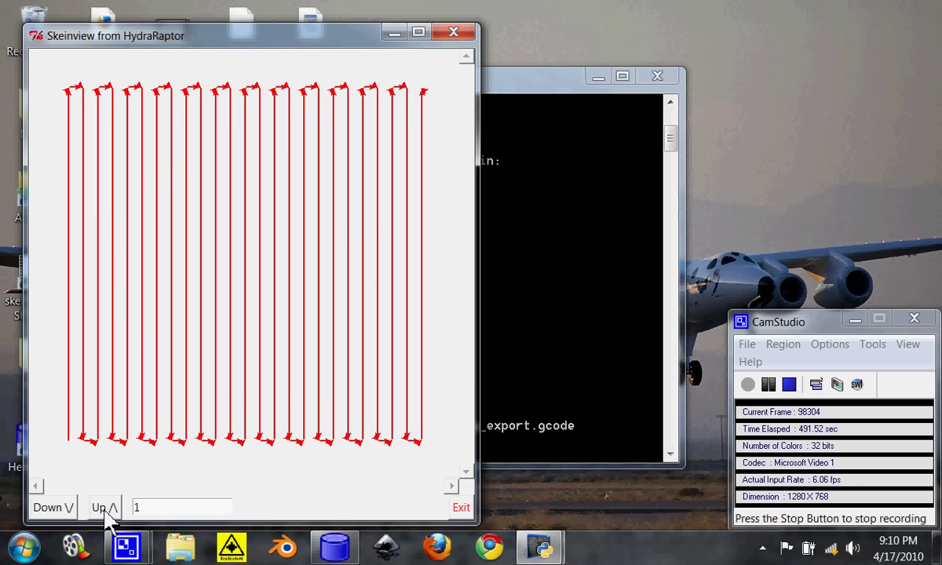
click(105, 508)
drag(105, 509, 104, 509)
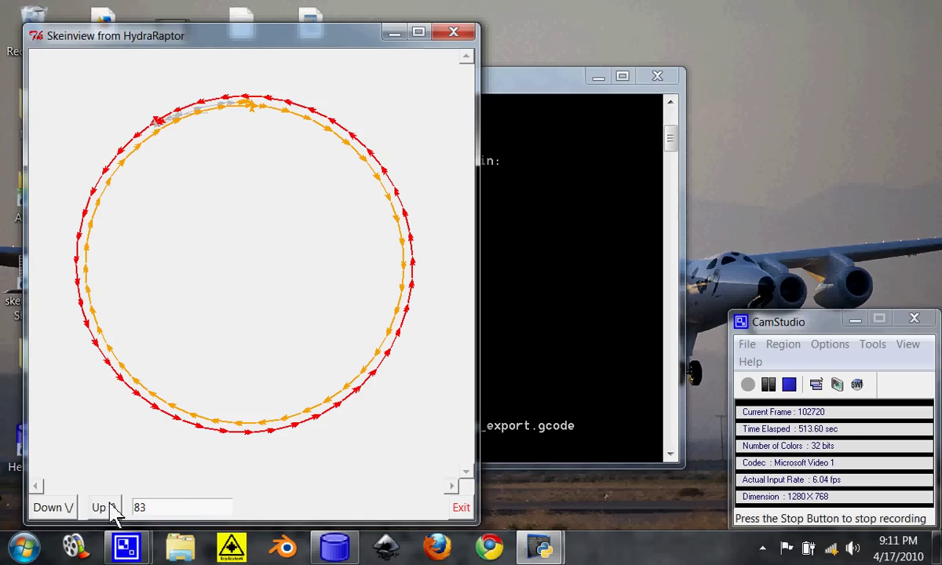
drag(114, 511, 114, 510)
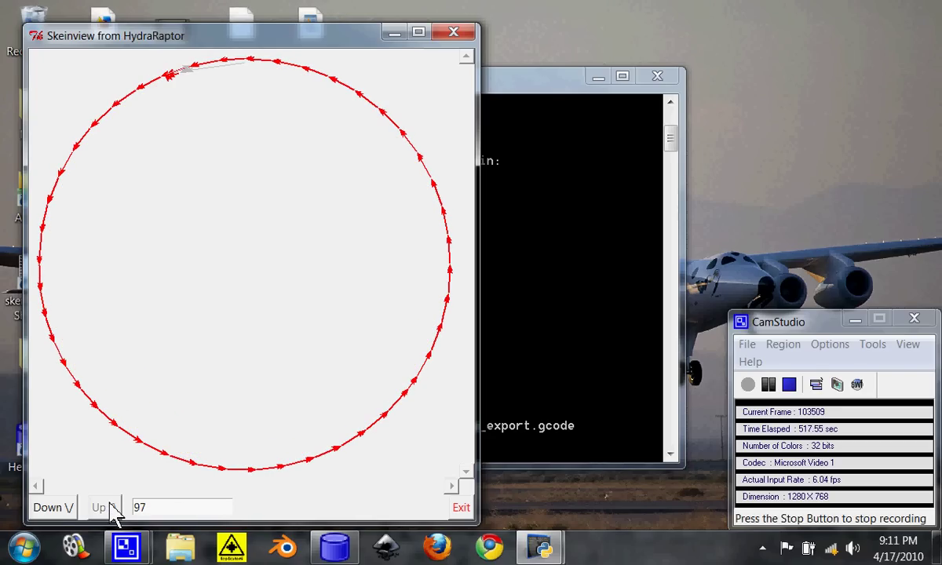
click(72, 509)
click(102, 514)
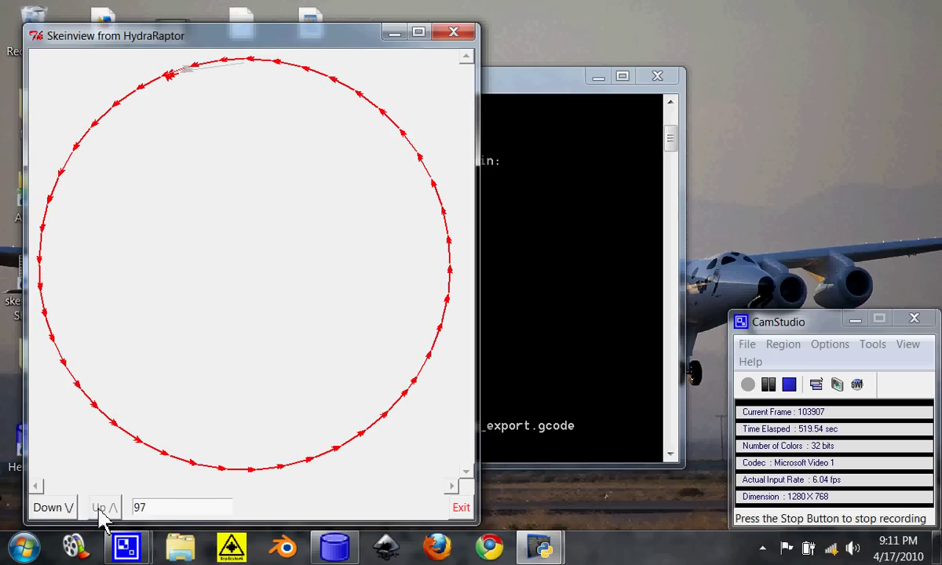